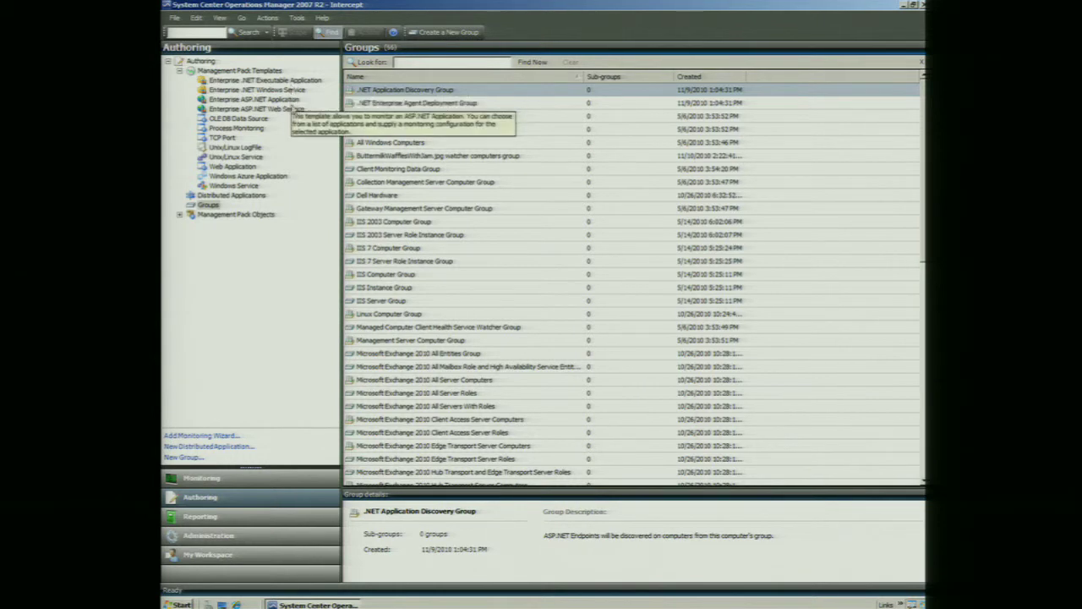
Start the Add Monitoring Wizard from the Enterprise ASP.NET Application templates and choose Enterprise ASP.NET Application as the monitoring type.
left_click(294, 101)
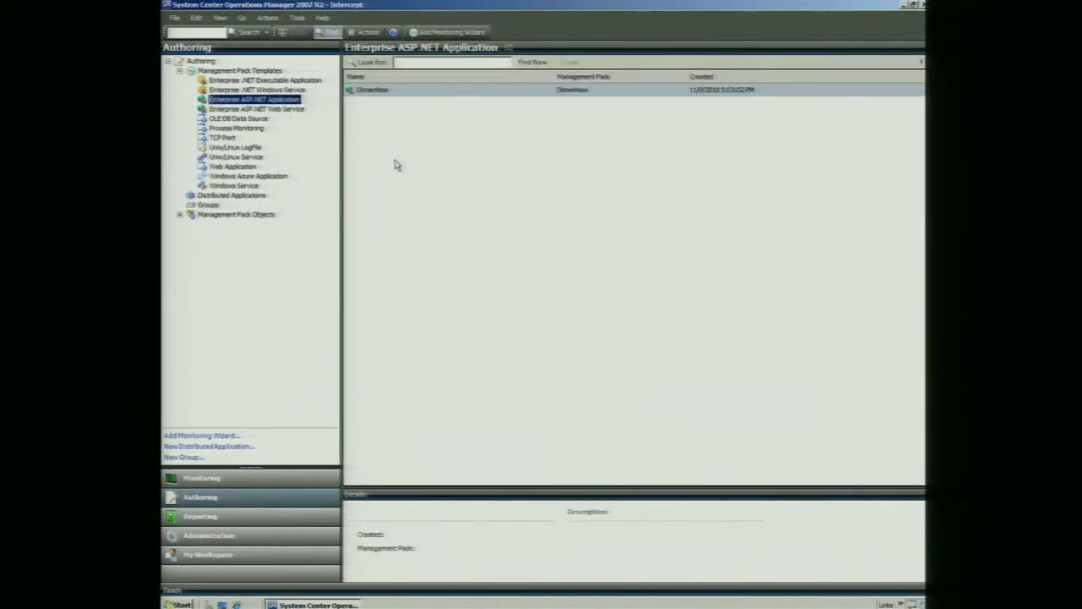
right_click(395, 161)
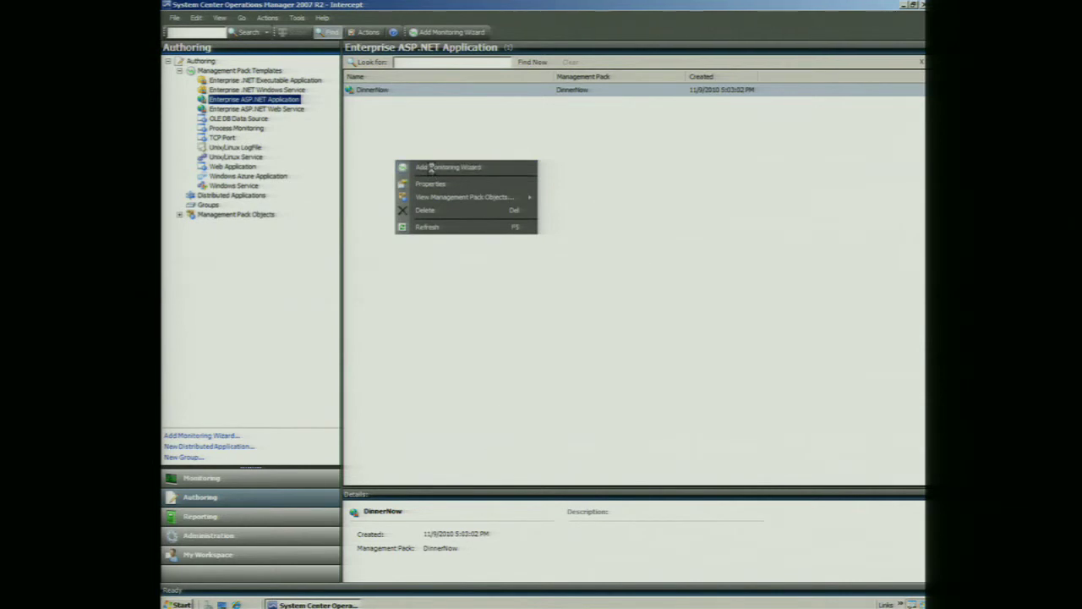
left_click(431, 167)
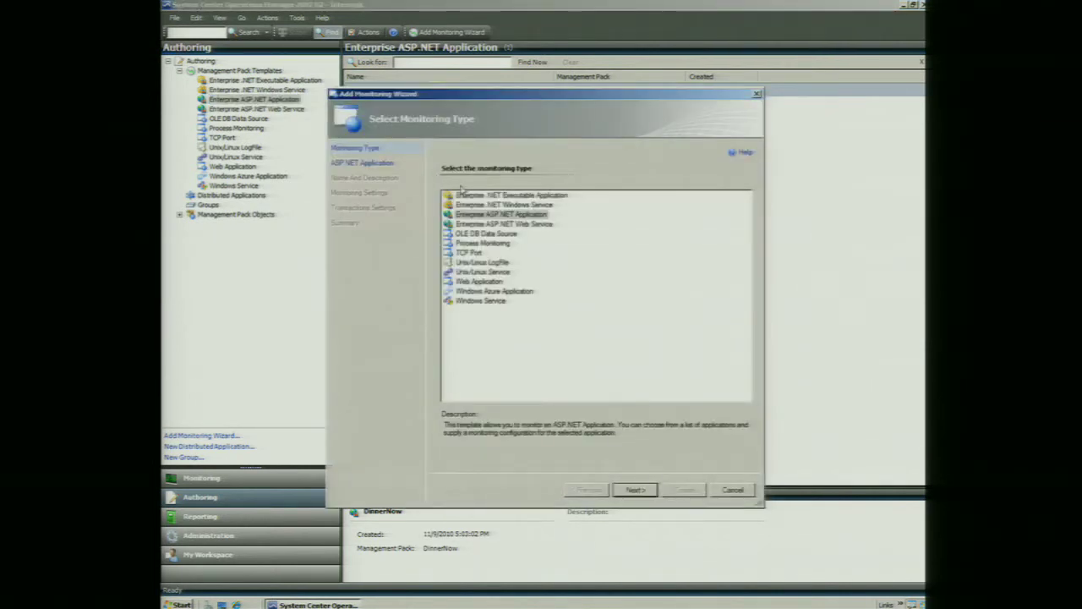
left_click(521, 216)
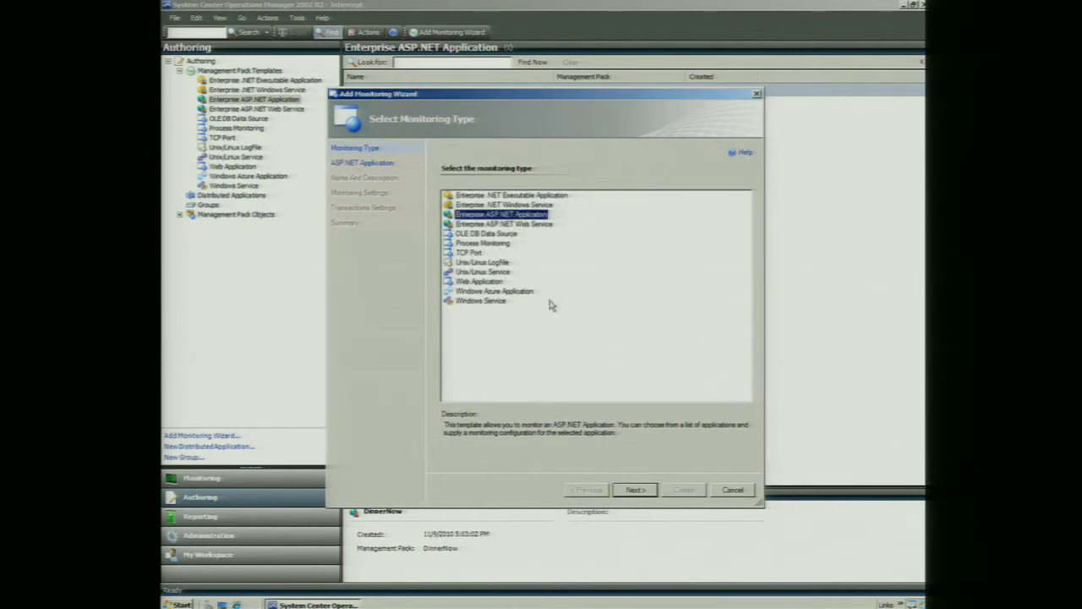
left_click(634, 490)
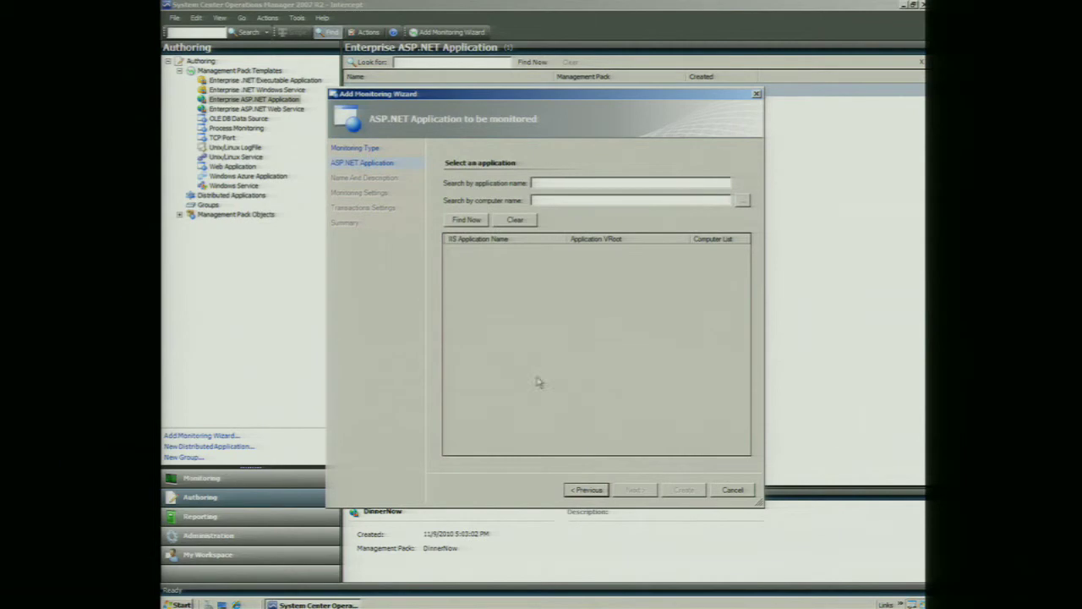
List the discovered ASP.NET applications and view the computer list for Default Web Site/MyApp, keeping that application selected.
left_click(470, 220)
left_click(471, 221)
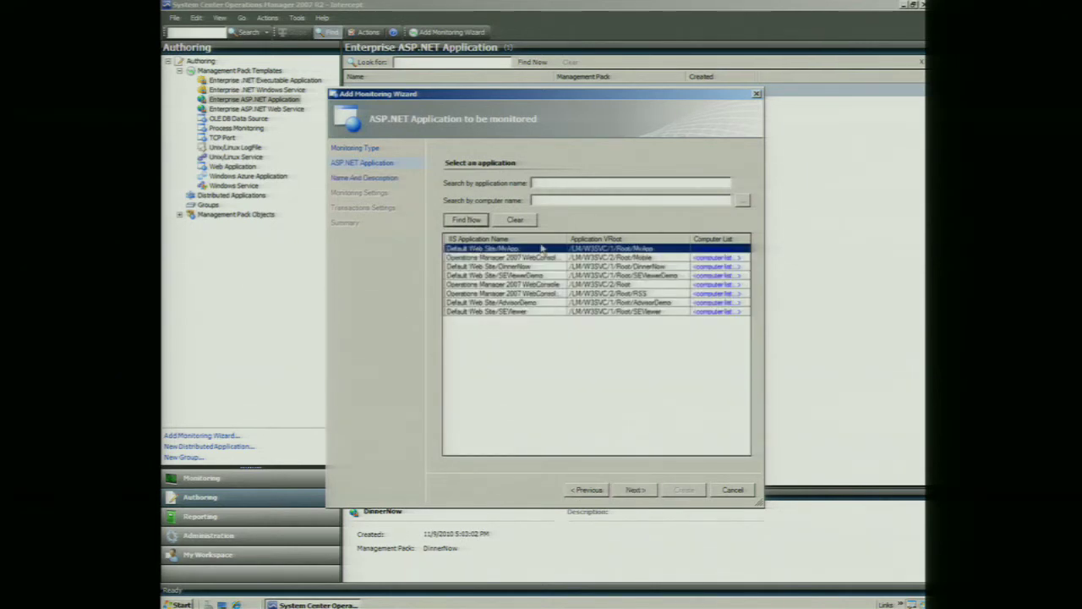
left_click(725, 251)
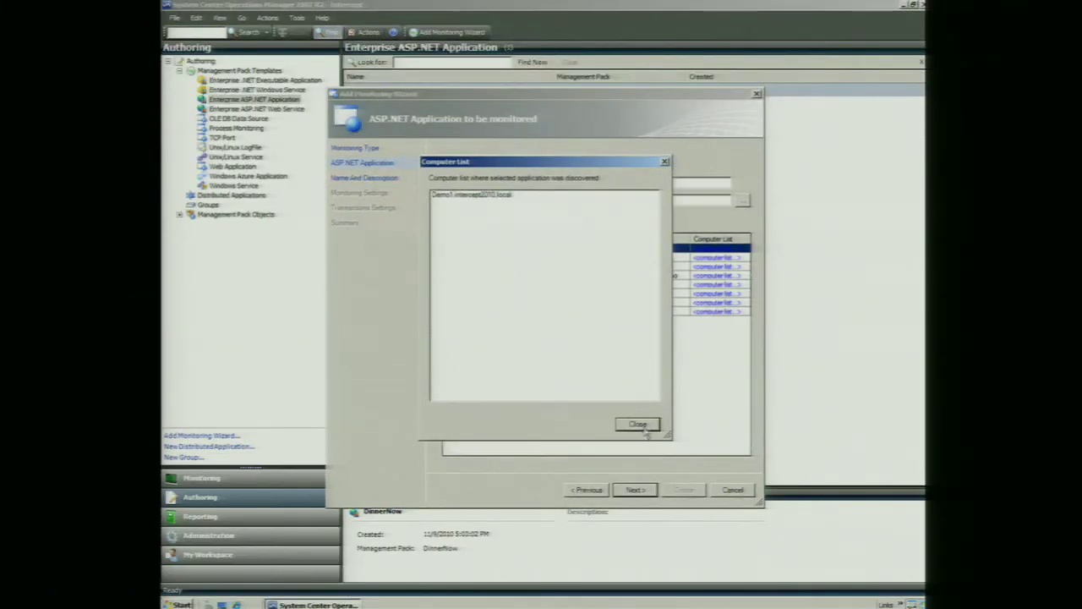
left_click(640, 424)
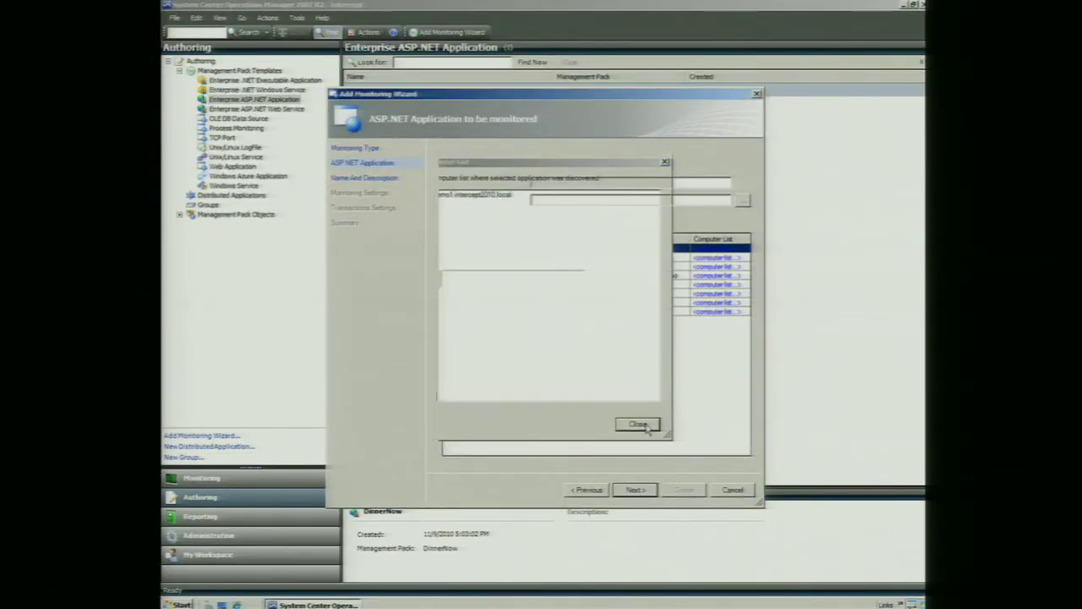
Accept the default name, discovery options and monitoring settings for MyApp, continuing to the transactions settings.
left_click(634, 492)
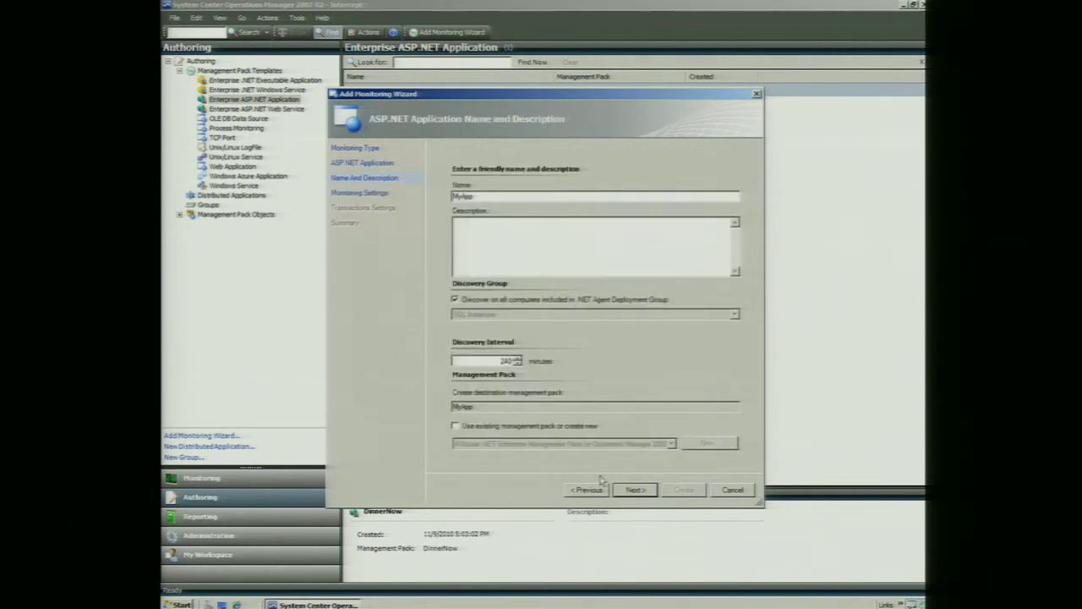
left_click(636, 490)
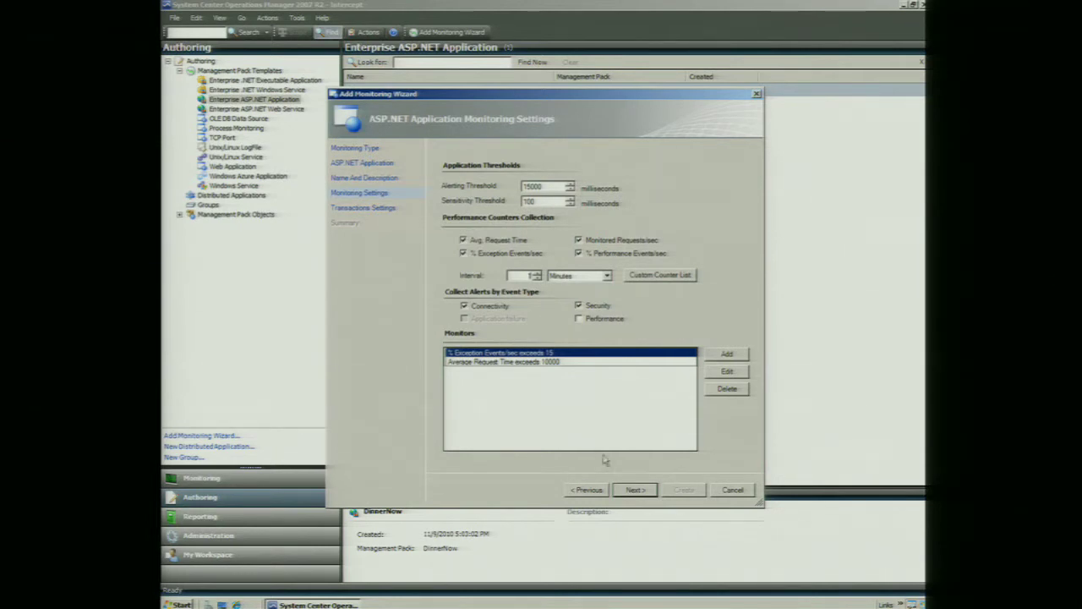
left_click(644, 493)
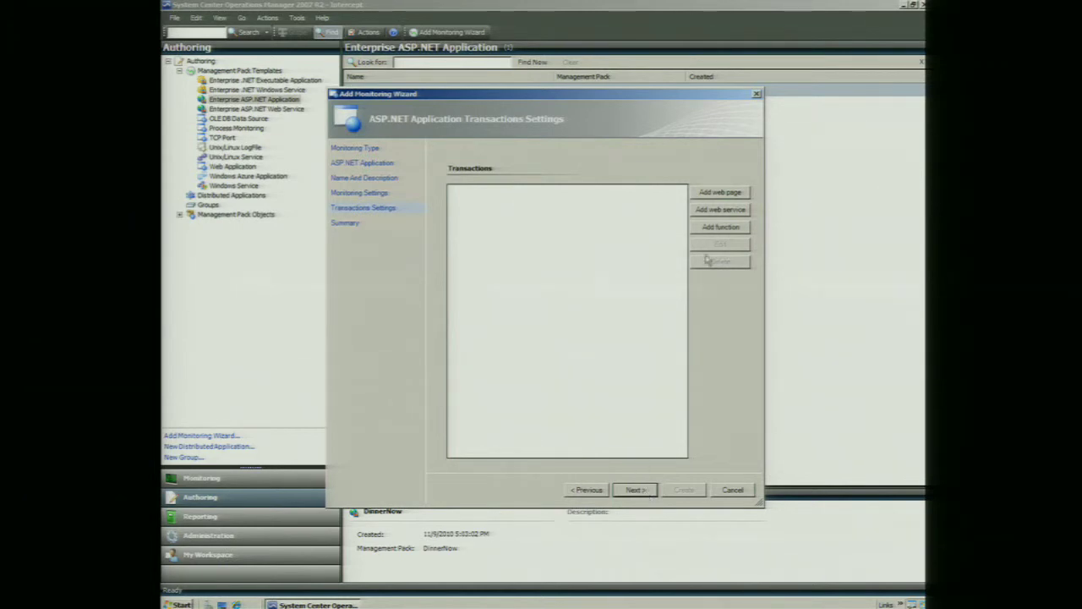
Add a web page transaction for MyApp, picking Default.aspx from the preset DEMO1 computer with the current user account.
left_click(721, 194)
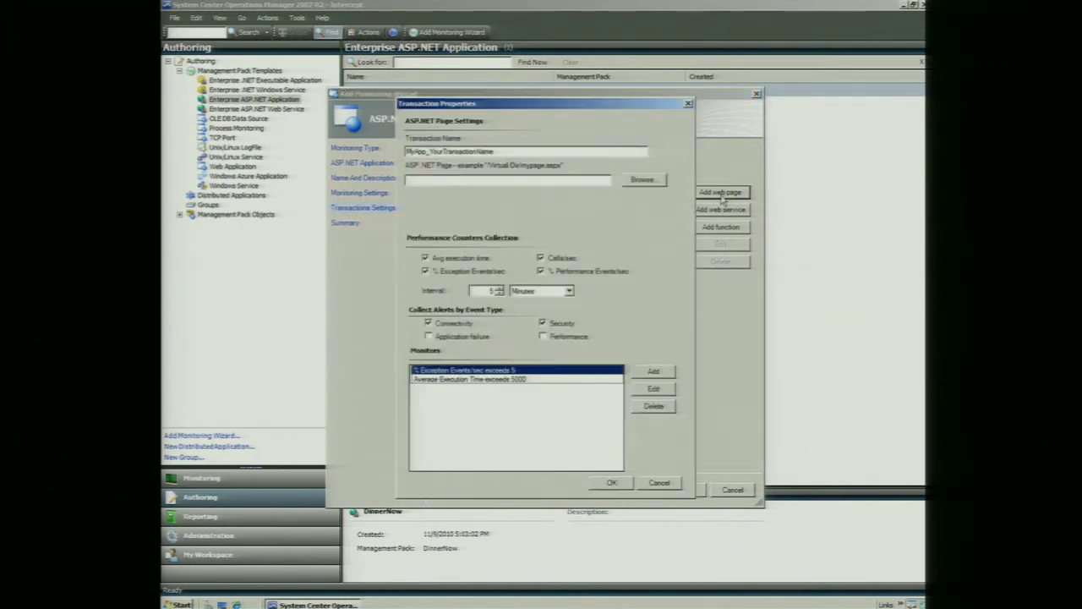
left_click(654, 181)
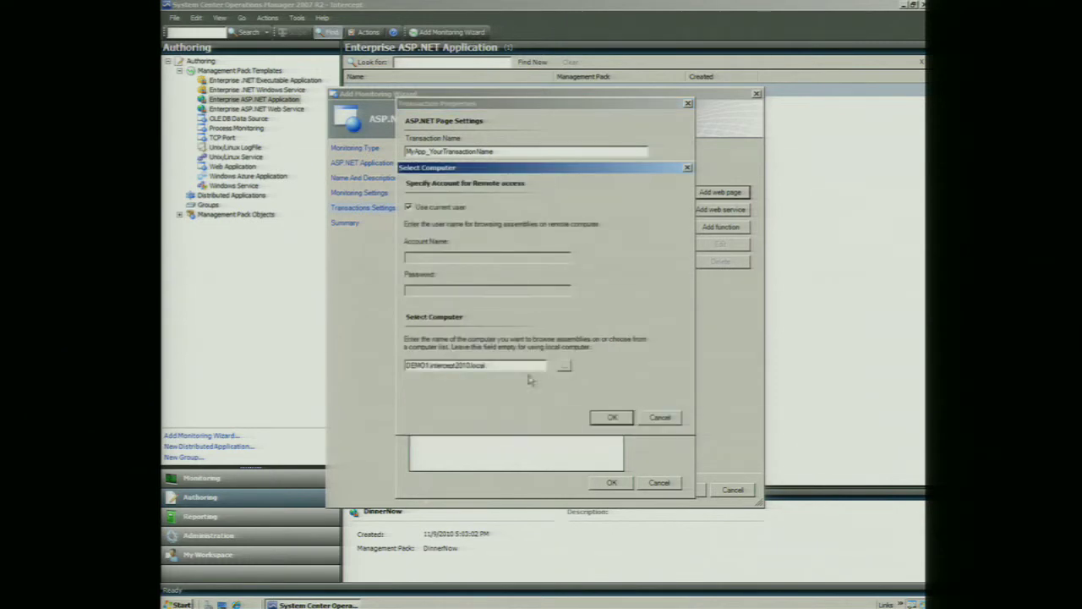
left_click(612, 419)
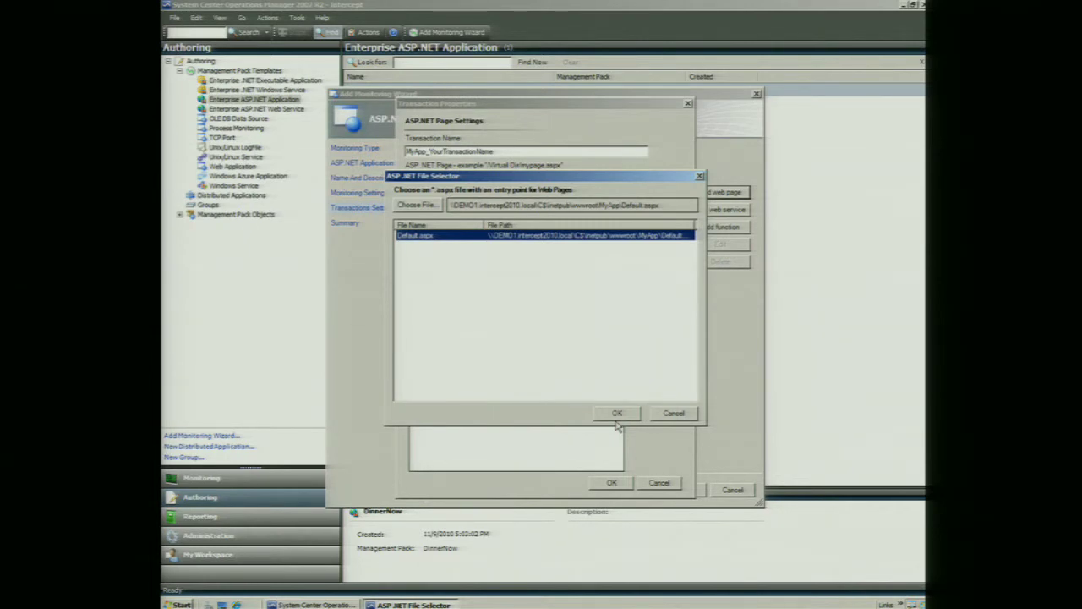
left_click(617, 414)
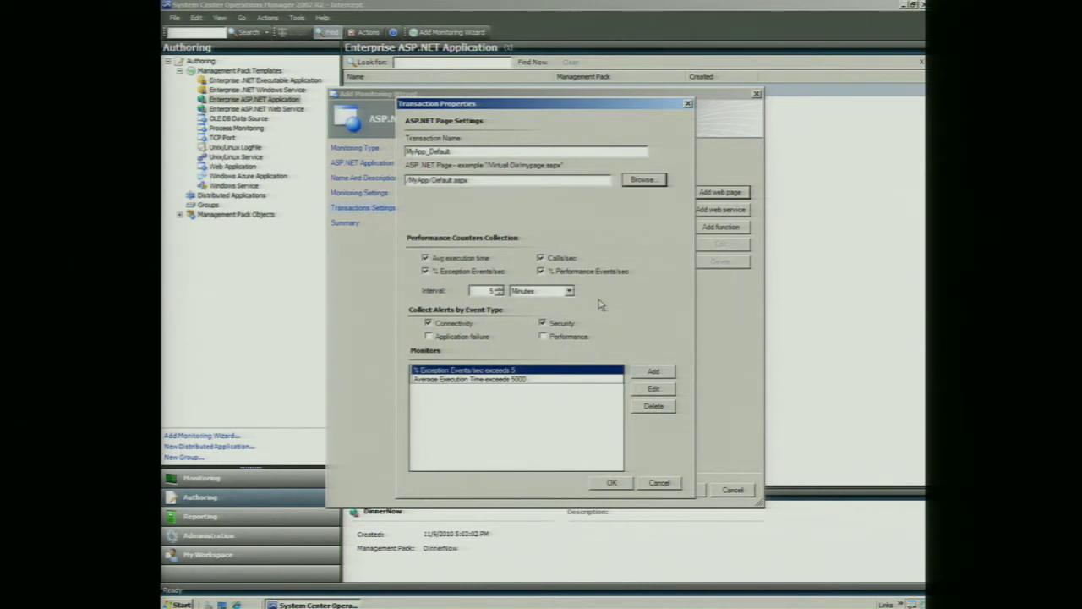
Enable application failure and performance alerts for the MyApp_Default transaction, and create the MyApp monitoring template.
left_click(451, 339)
left_click(542, 336)
left_click(611, 483)
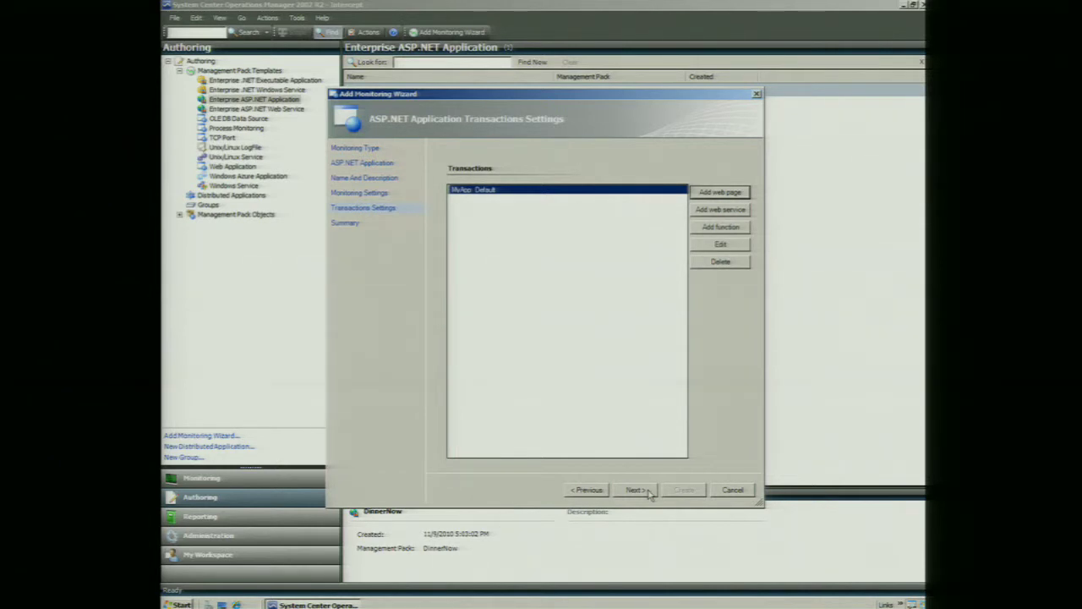
left_click(636, 490)
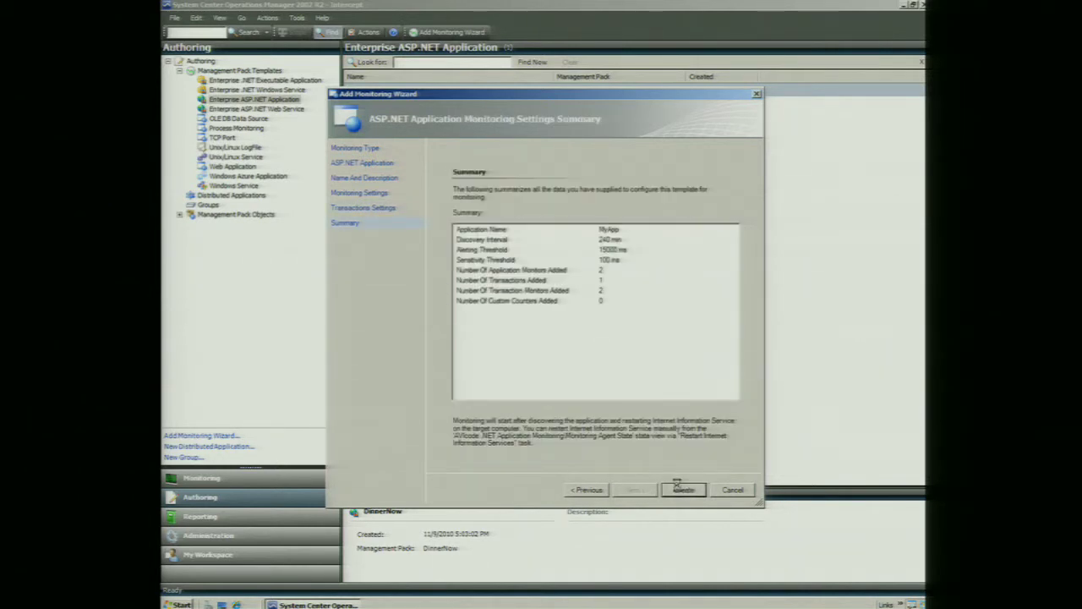
left_click(667, 489)
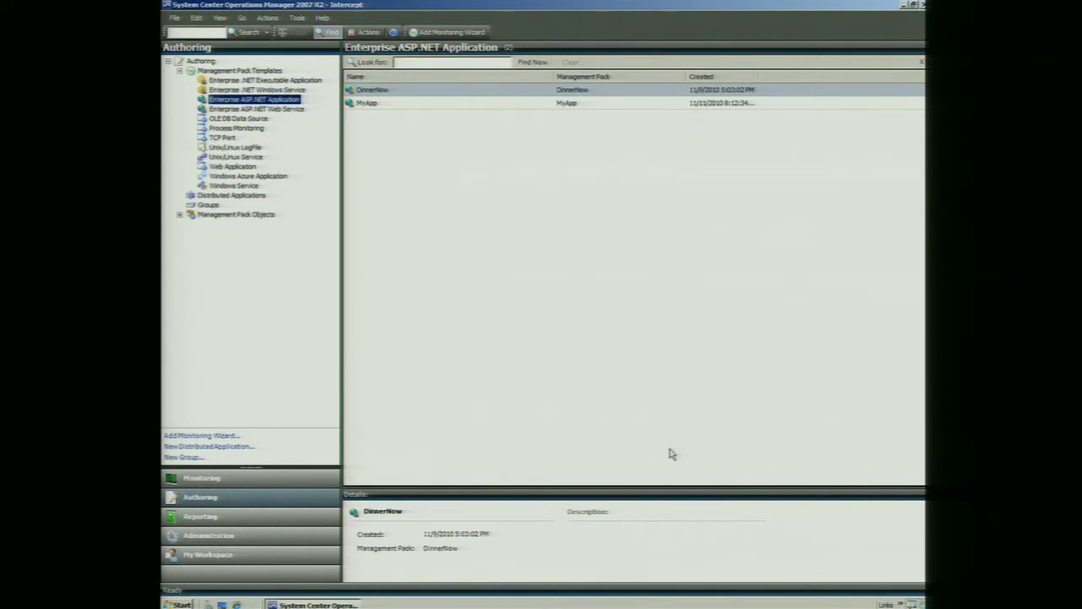
Show the State Summary view of the DinnerNow .NET application in Monitoring.
left_click(320, 480)
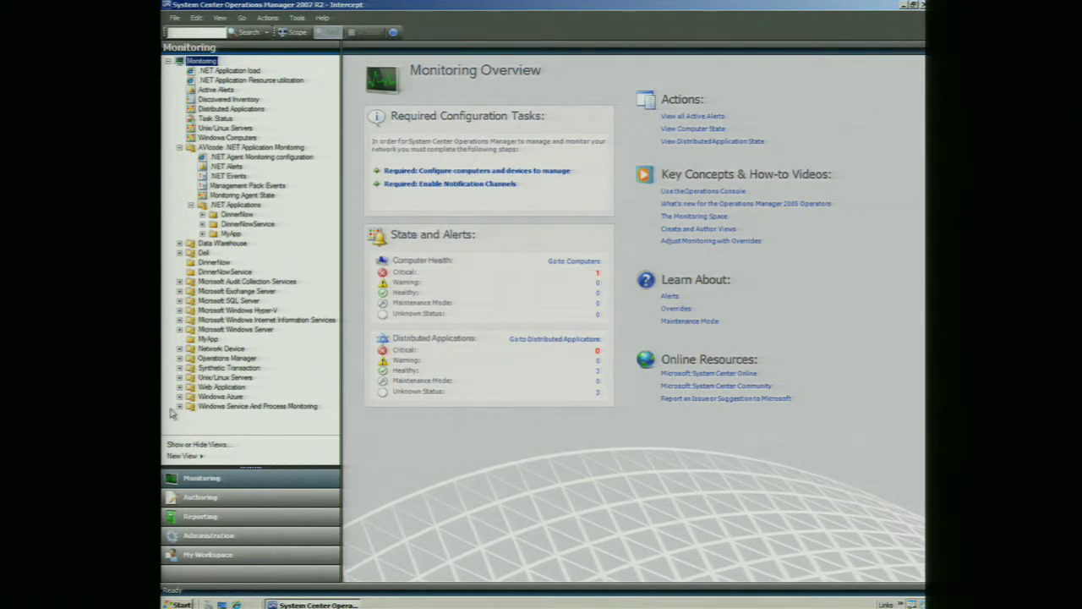
left_click(203, 218)
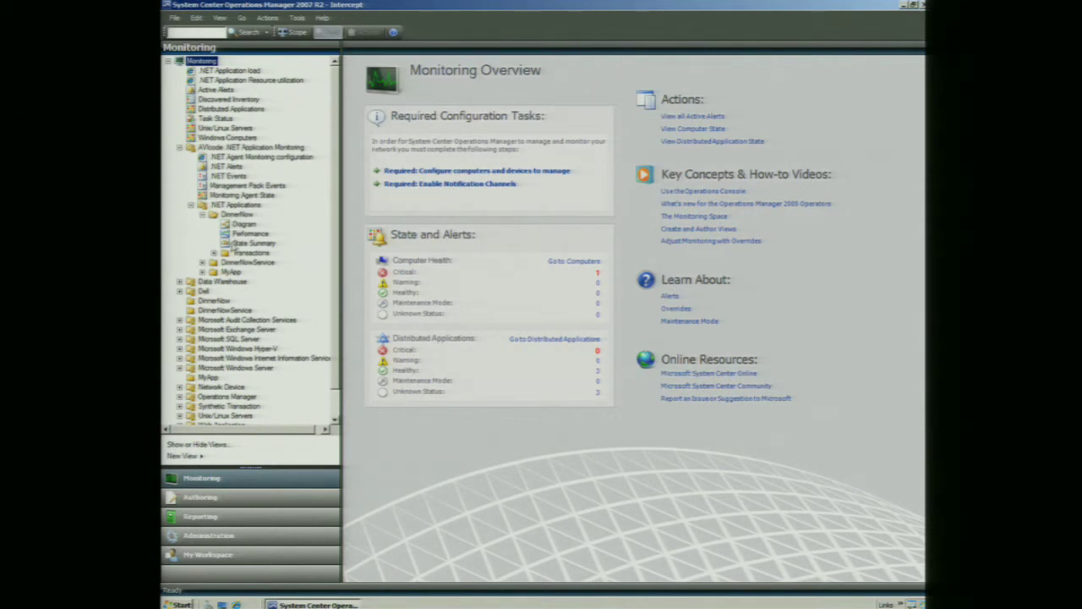
left_click(238, 243)
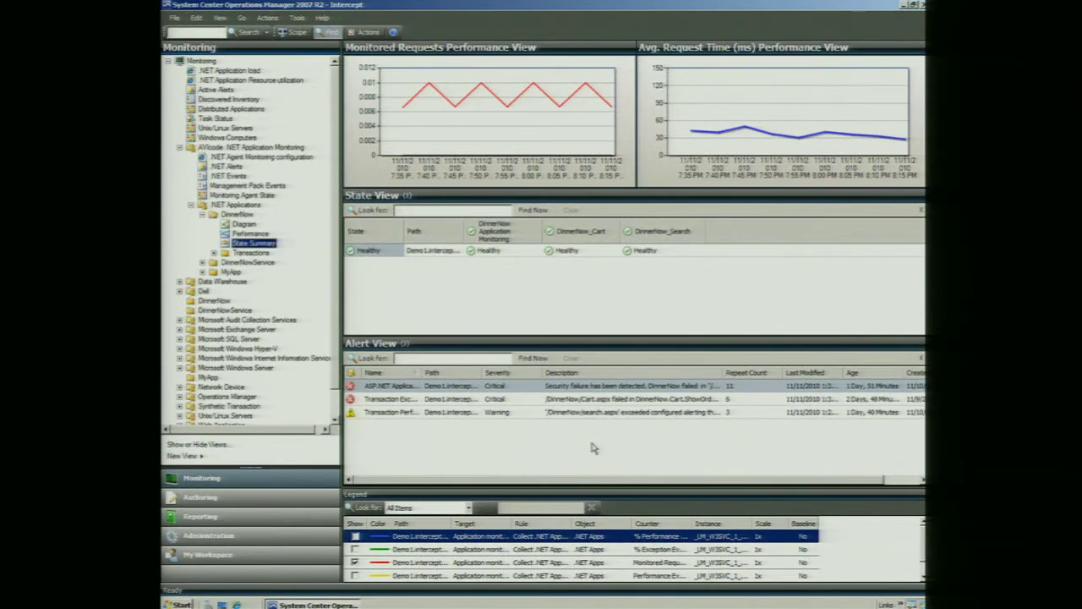
Open the properties of DinnerNow's search.aspx performance warning alert and close them without changes.
left_click(583, 410)
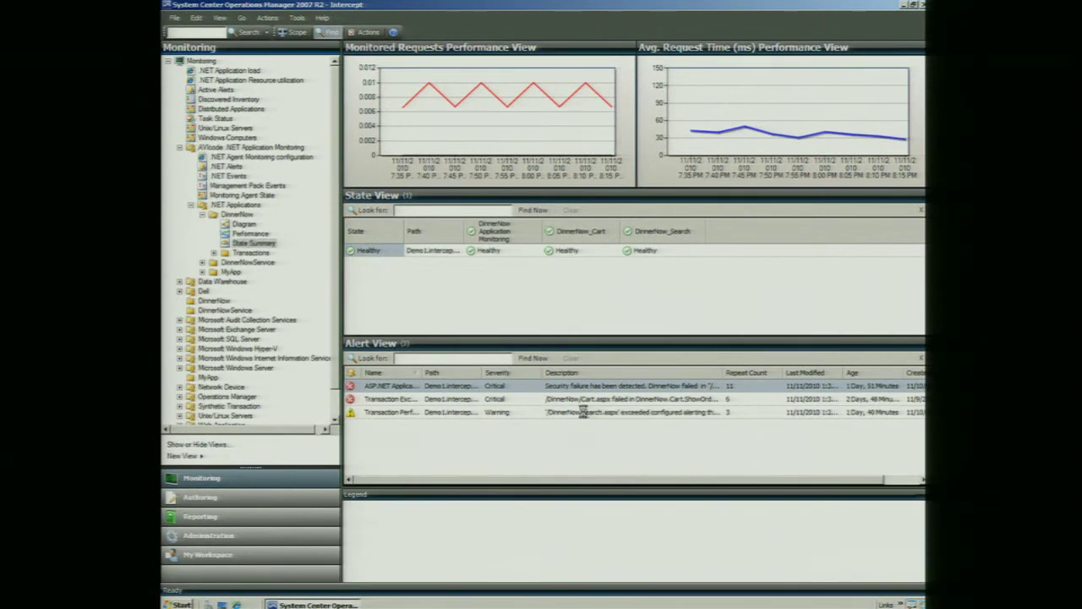
double_click(583, 411)
left_click(643, 478)
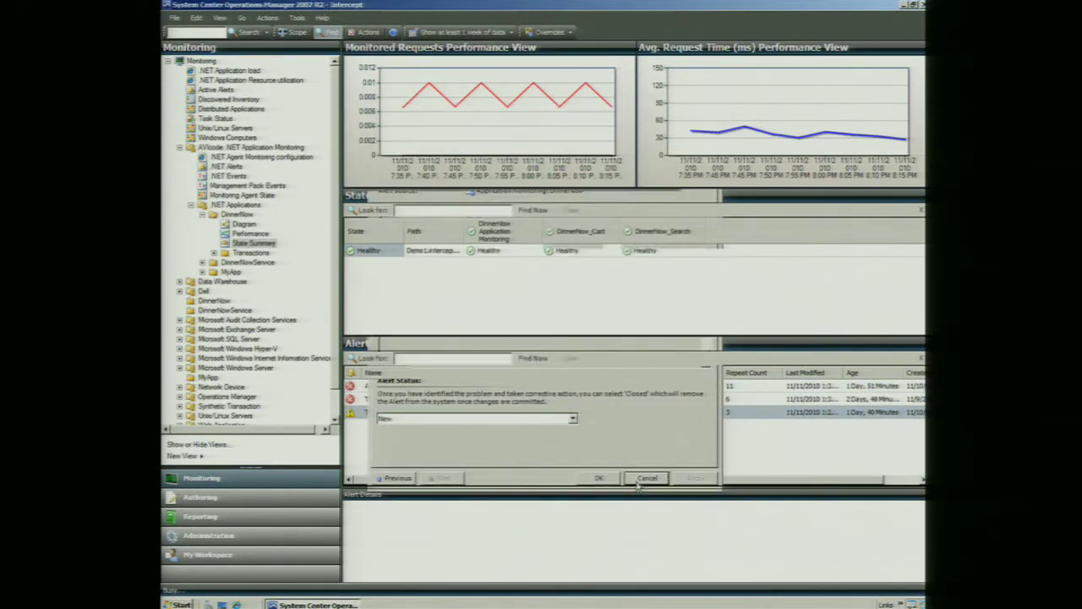
Open the Cart.aspx transaction exception alert's context and expand its stack and the ASP page entry to examine the request details.
left_click(613, 400)
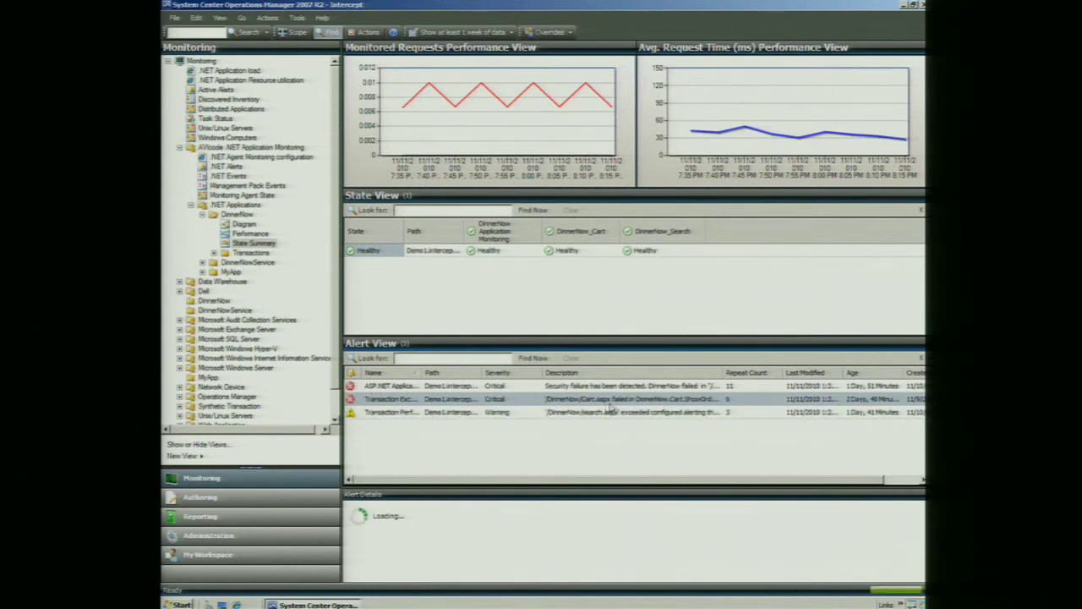
double_click(613, 400)
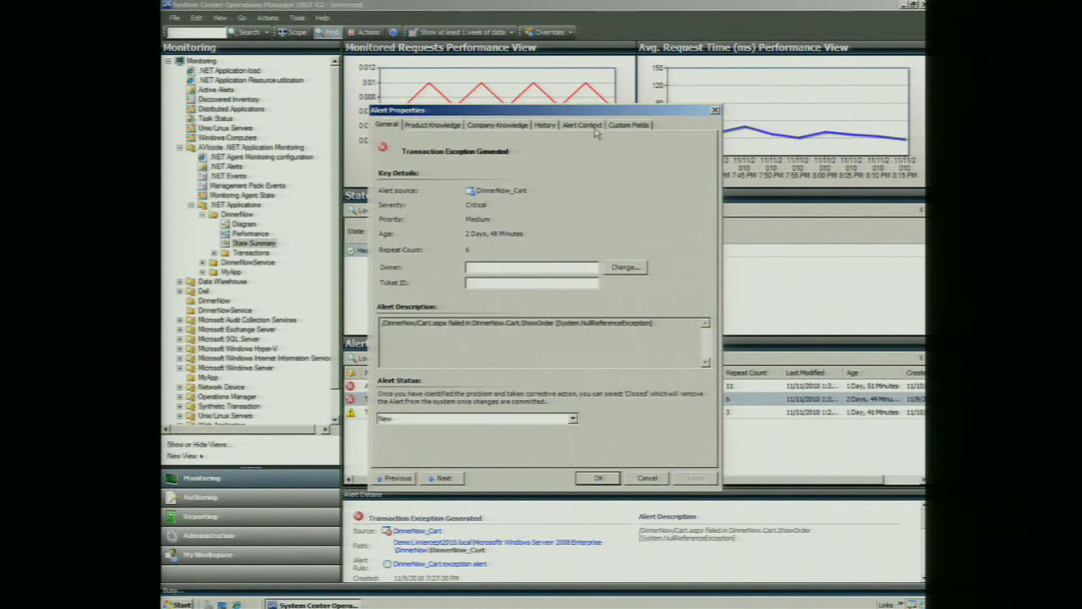
left_click(594, 129)
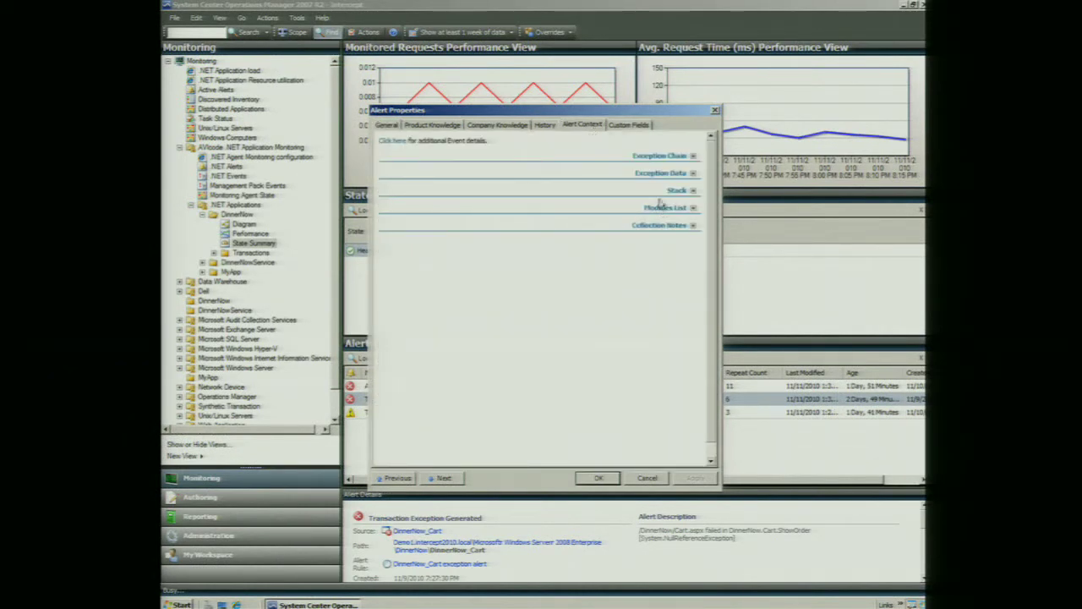
left_click(662, 194)
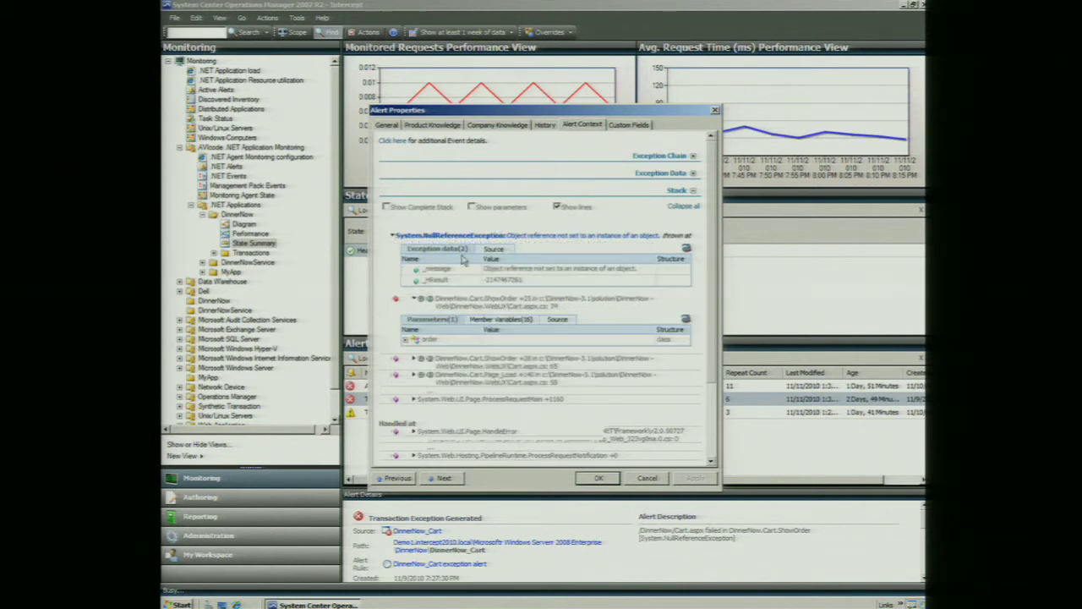
scroll(488, 308, "down", 2)
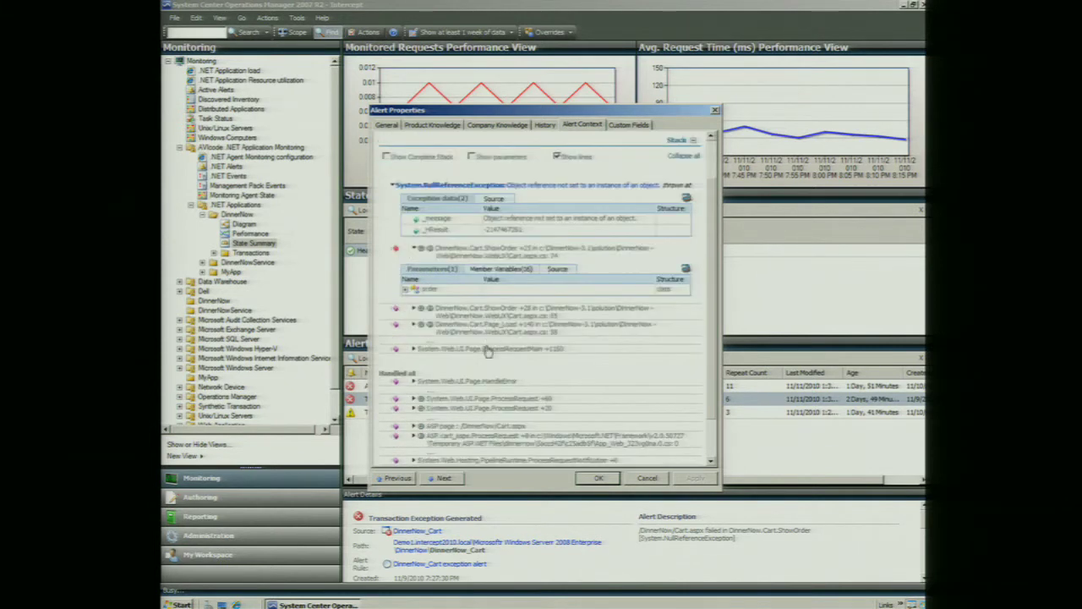
left_click(475, 432)
scroll(477, 433, "down", 2)
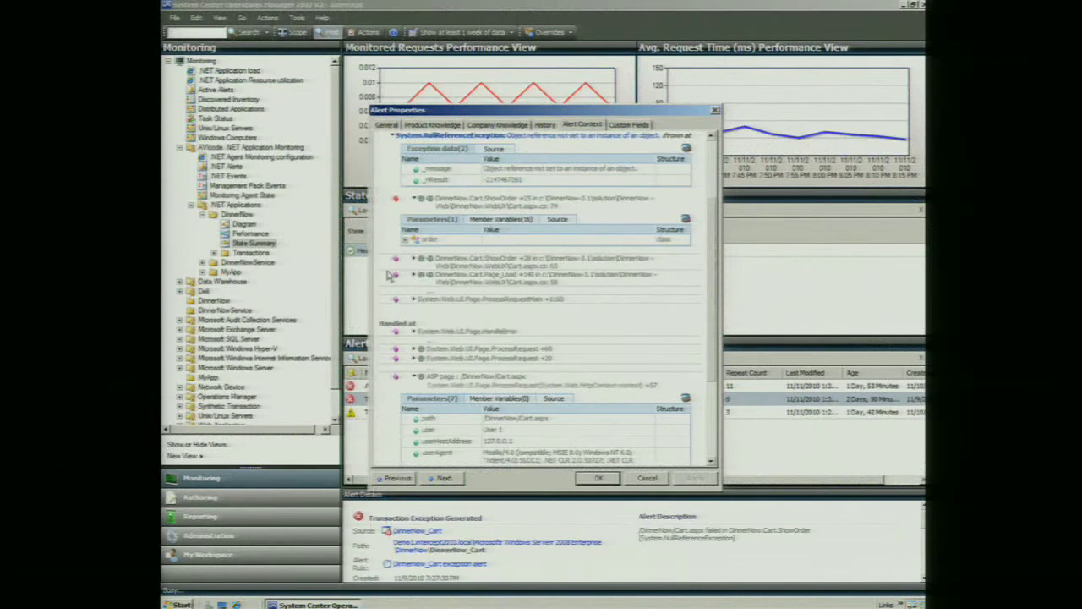
Examine the order parameter, member variables and source code of the failing DinnerNow.Cart.ShowOrder call, and close the alert.
left_click(405, 239)
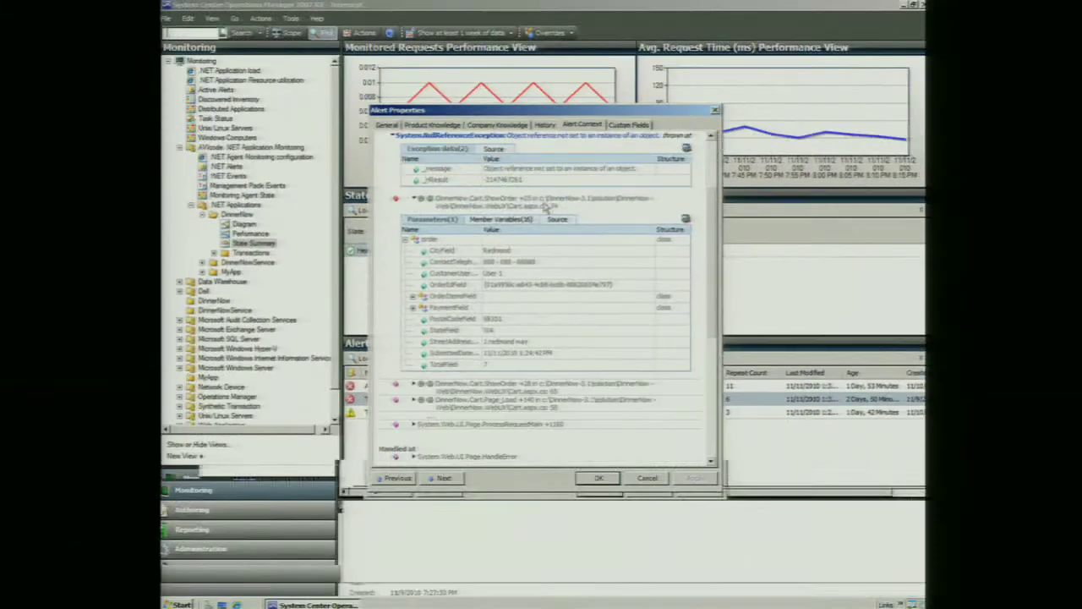
left_click(488, 221)
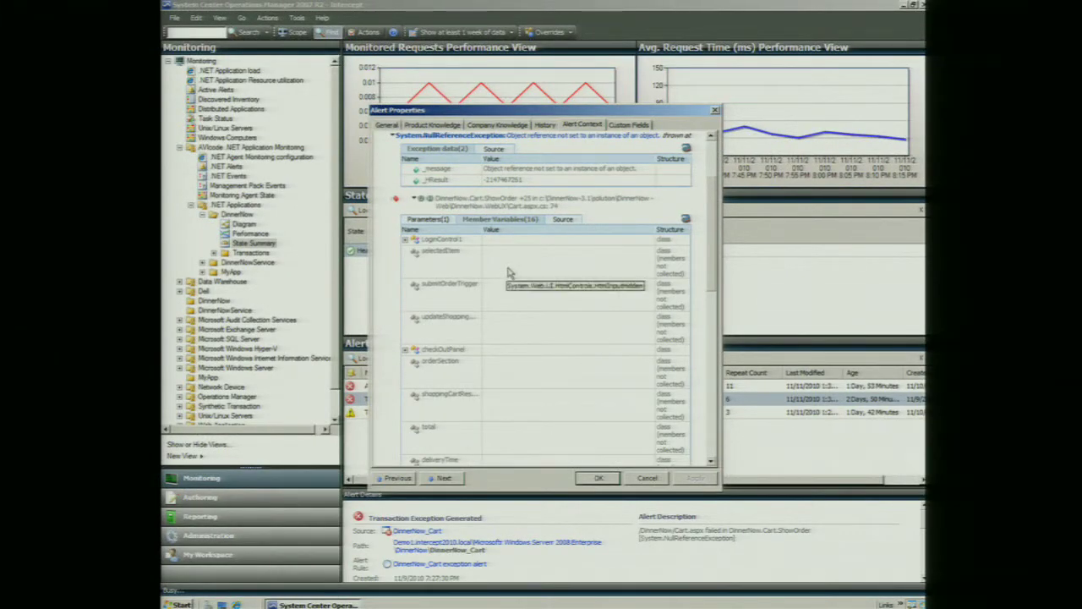
left_click(562, 220)
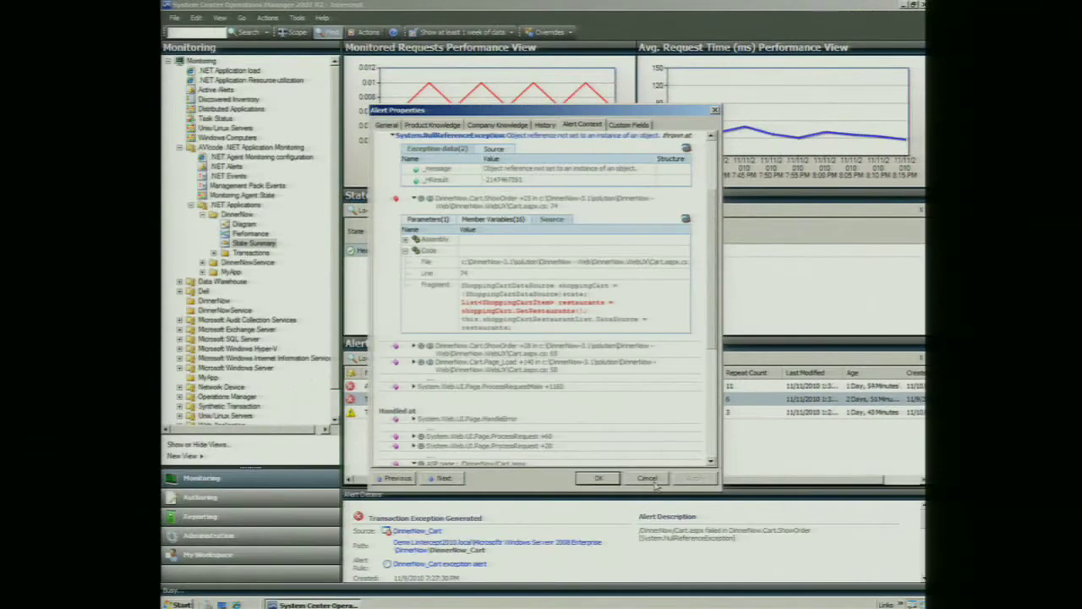
left_click(624, 467)
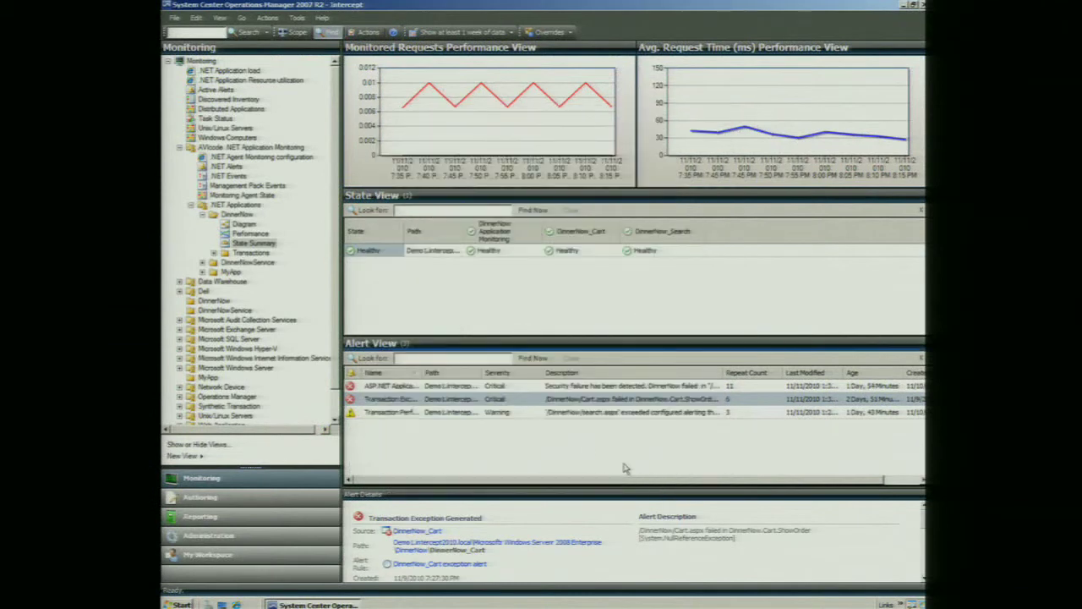
Open DinnerNow's ASP.NET application security exception alert, examine its alert context, and close it without changes.
left_click(595, 389)
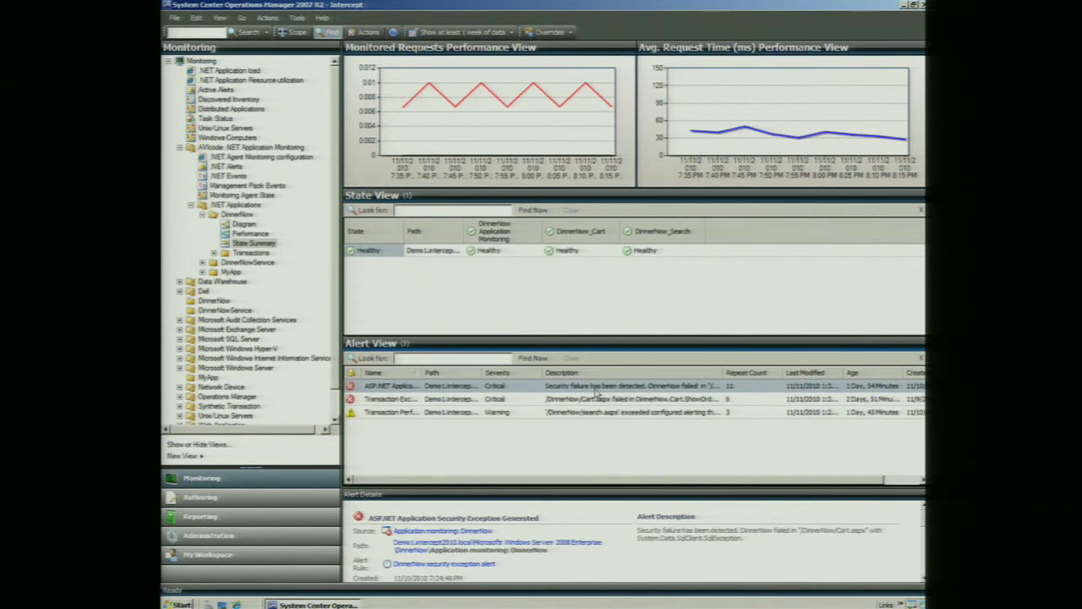
double_click(597, 391)
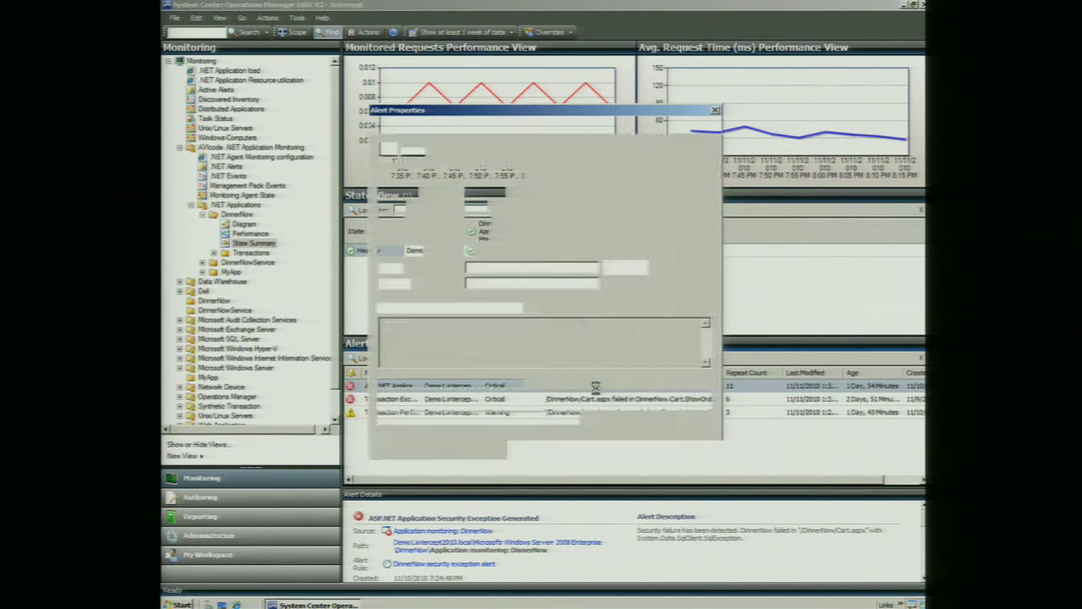
left_click(581, 126)
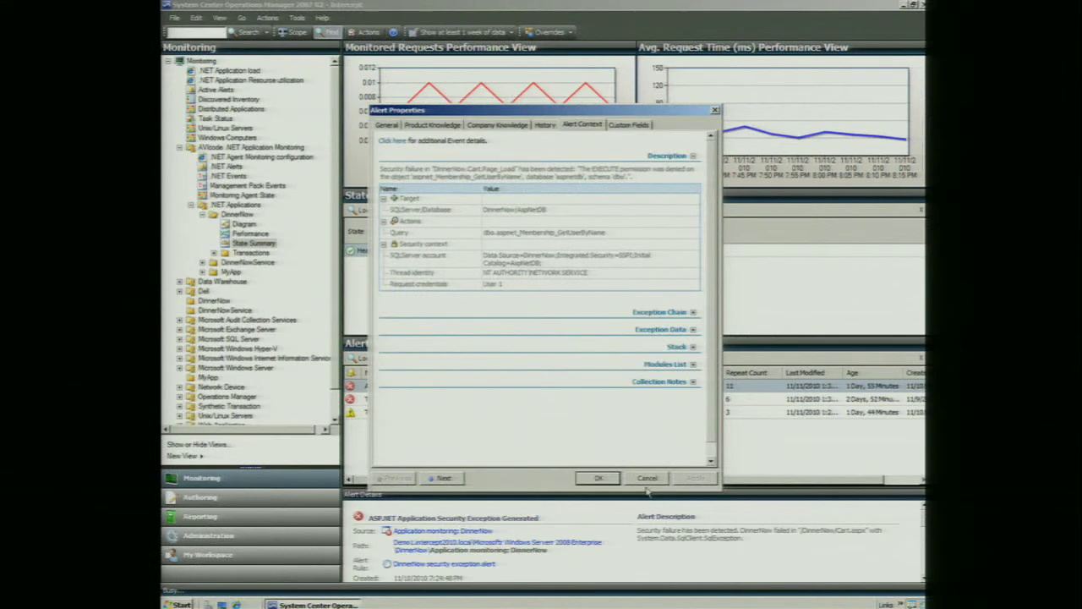
left_click(647, 478)
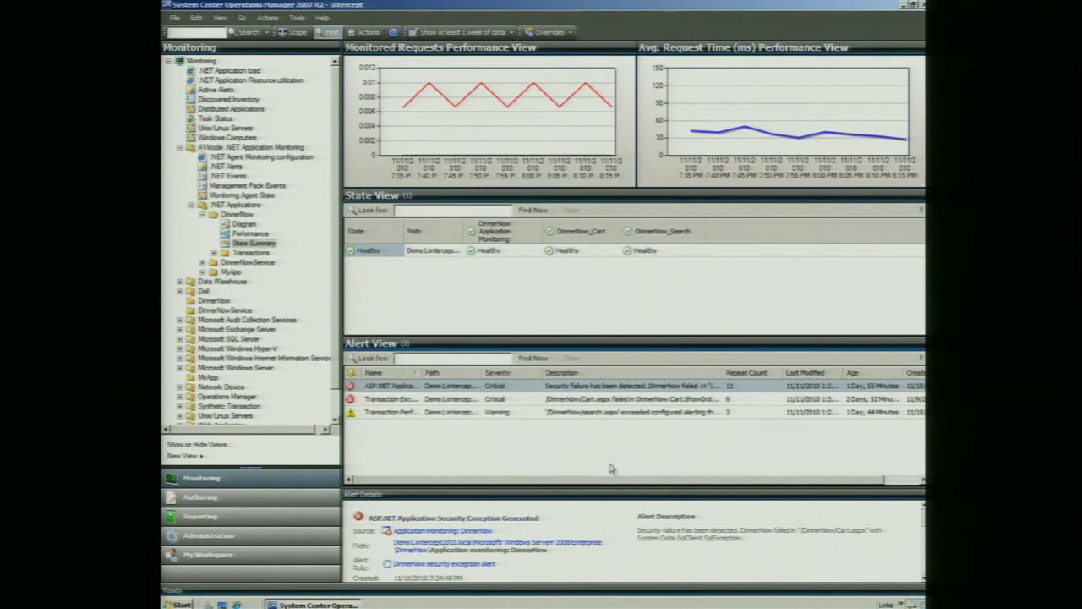
Open the search.aspx performance warning alert's context and expand the ASP page entry in its stack to examine the request variables.
left_click(496, 413)
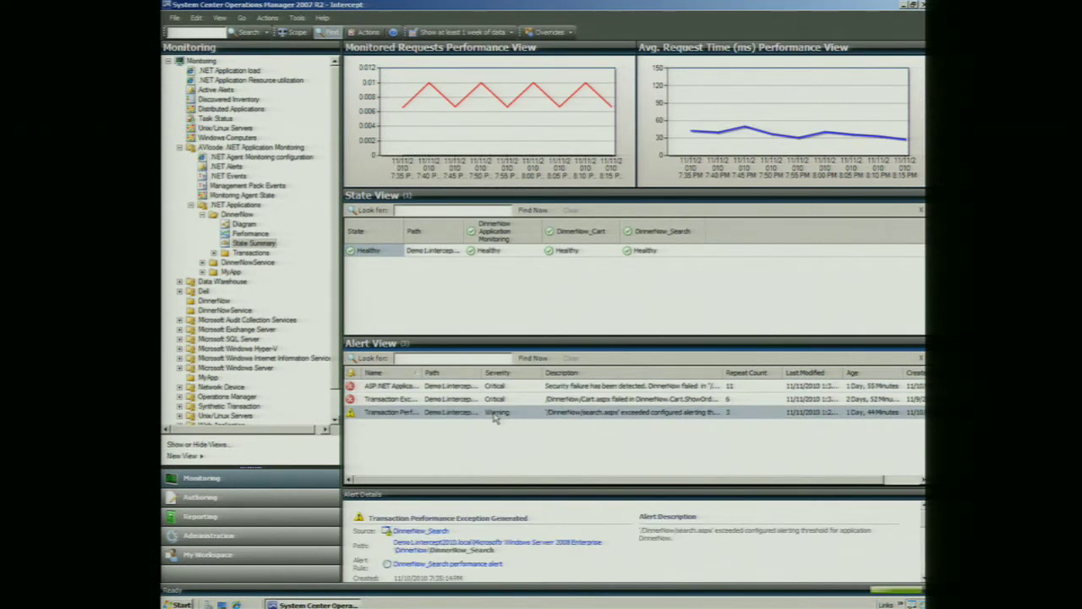
double_click(496, 412)
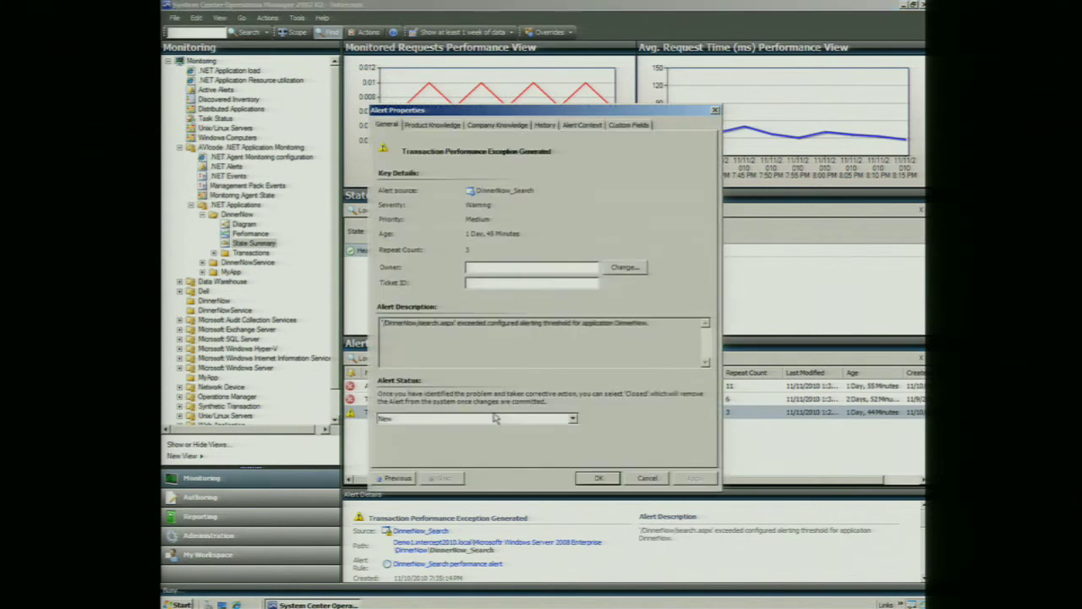
left_click(585, 129)
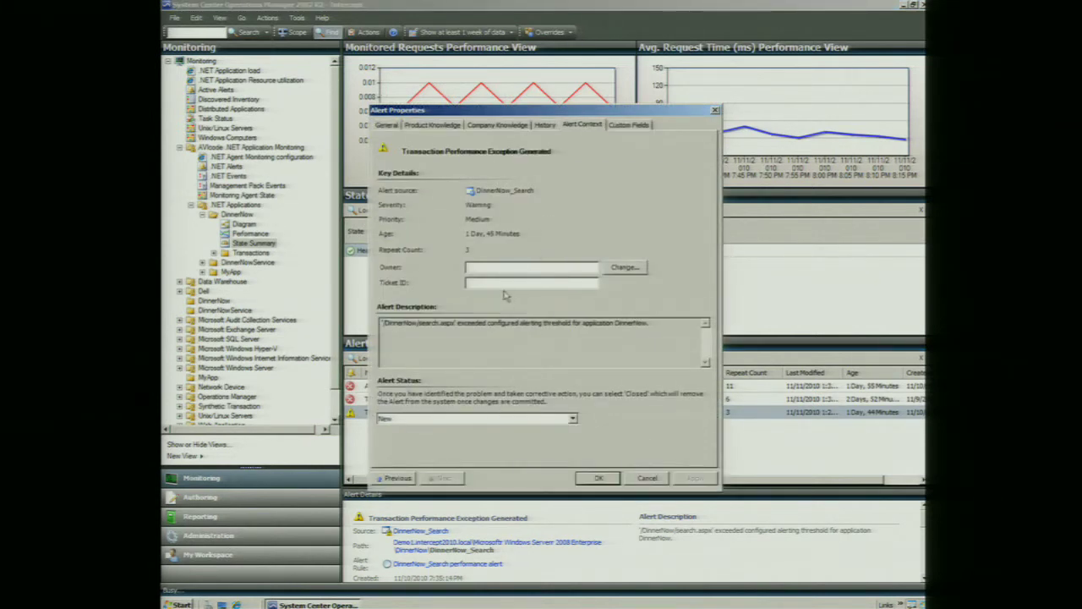
left_click(405, 248)
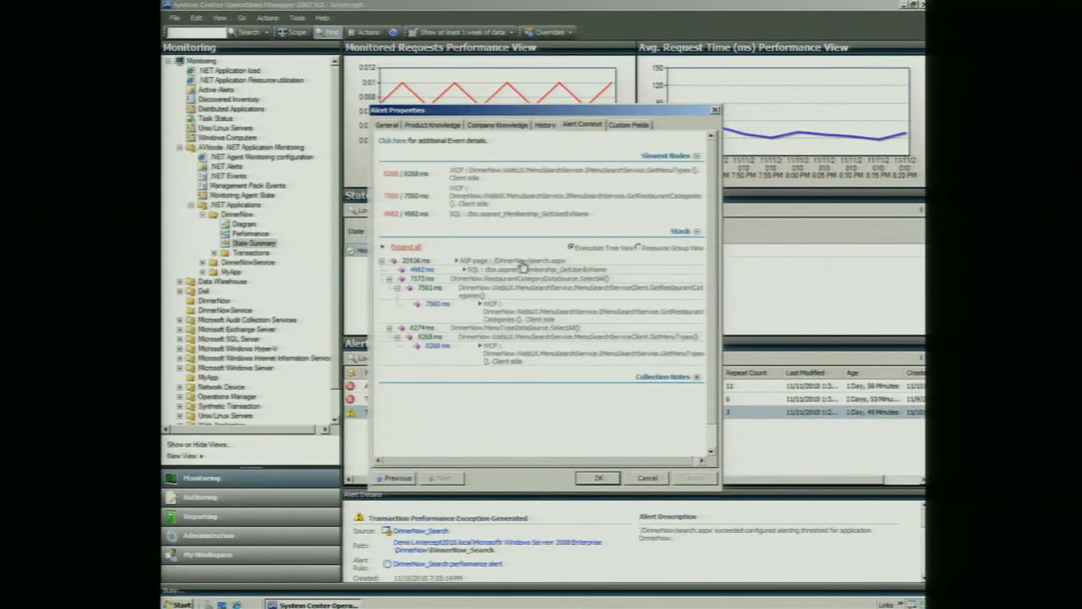
left_click(518, 254)
scroll(519, 271, "down", 3)
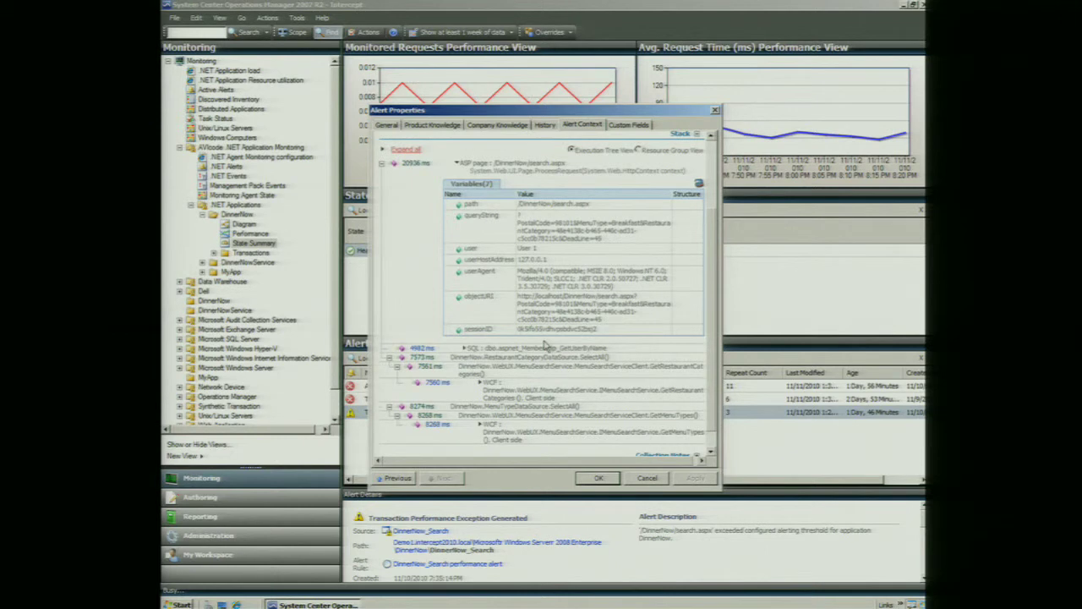
scroll(712, 207, "up", 1)
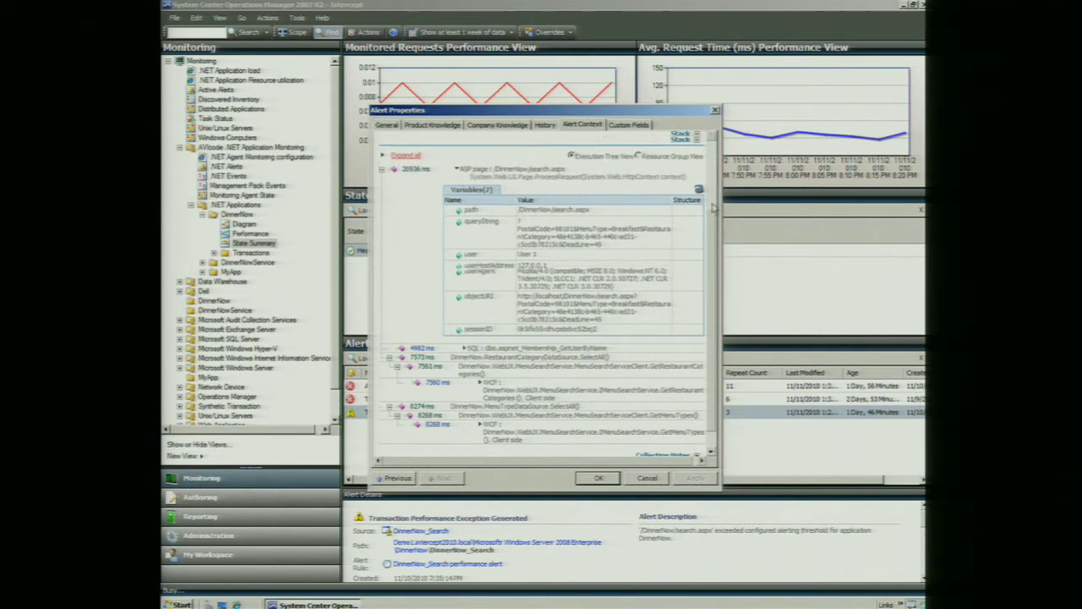
scroll(713, 207, "up", 3)
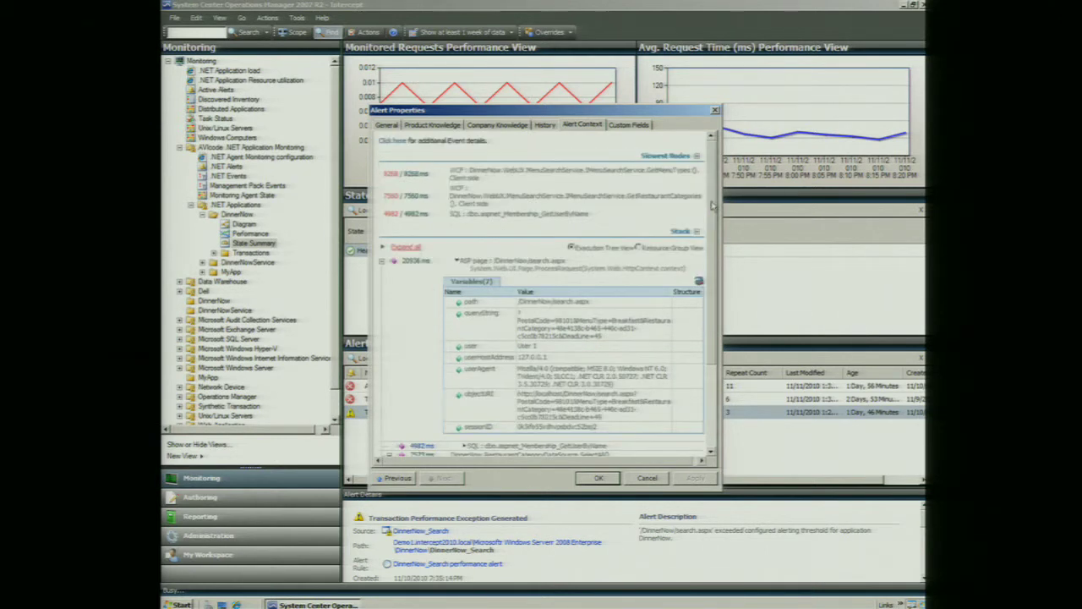
Open the alert's additional event details through the external link and show the event's distributed chains.
left_click(403, 146)
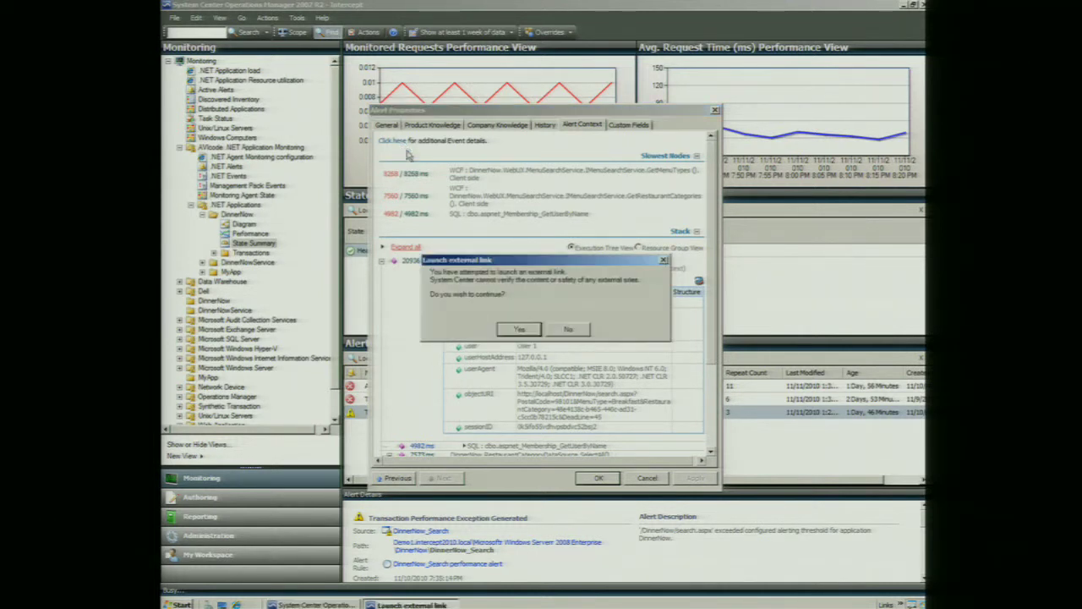
left_click(519, 328)
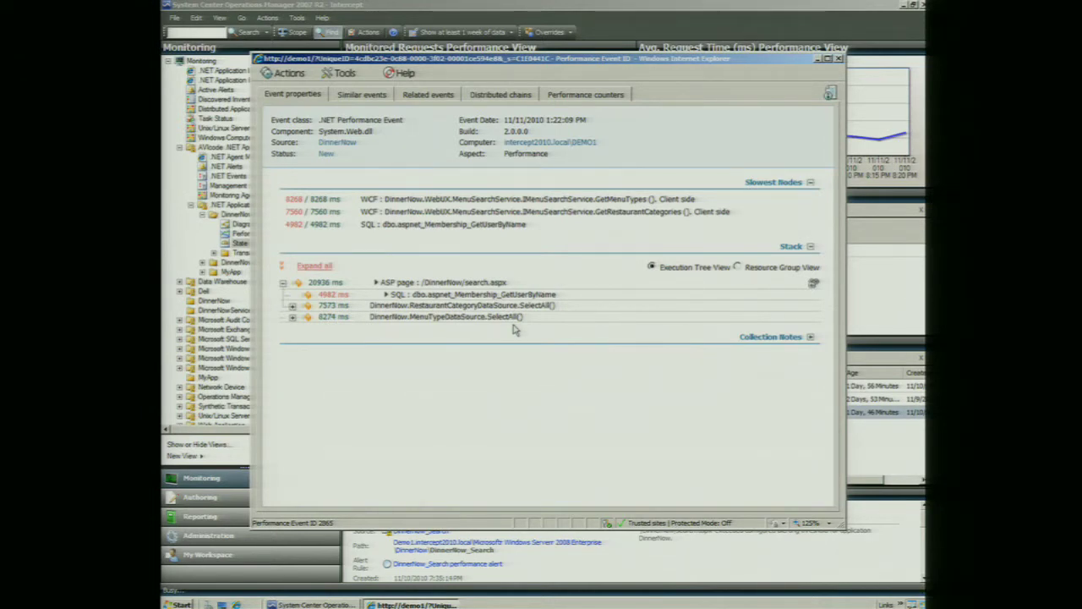
mouse_move(351, 333)
left_click(497, 95)
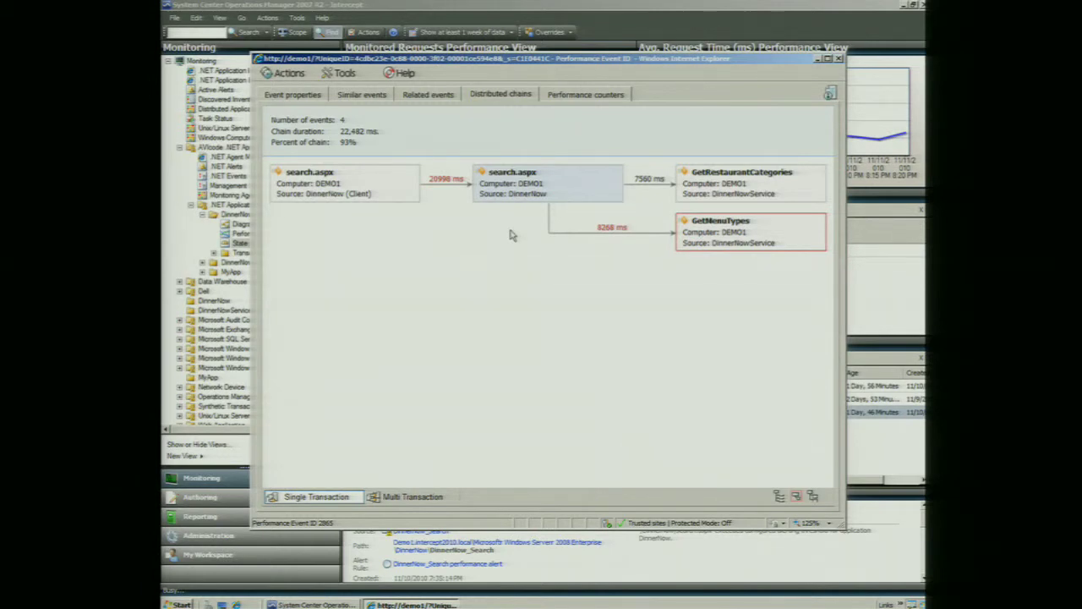
mouse_move(575, 200)
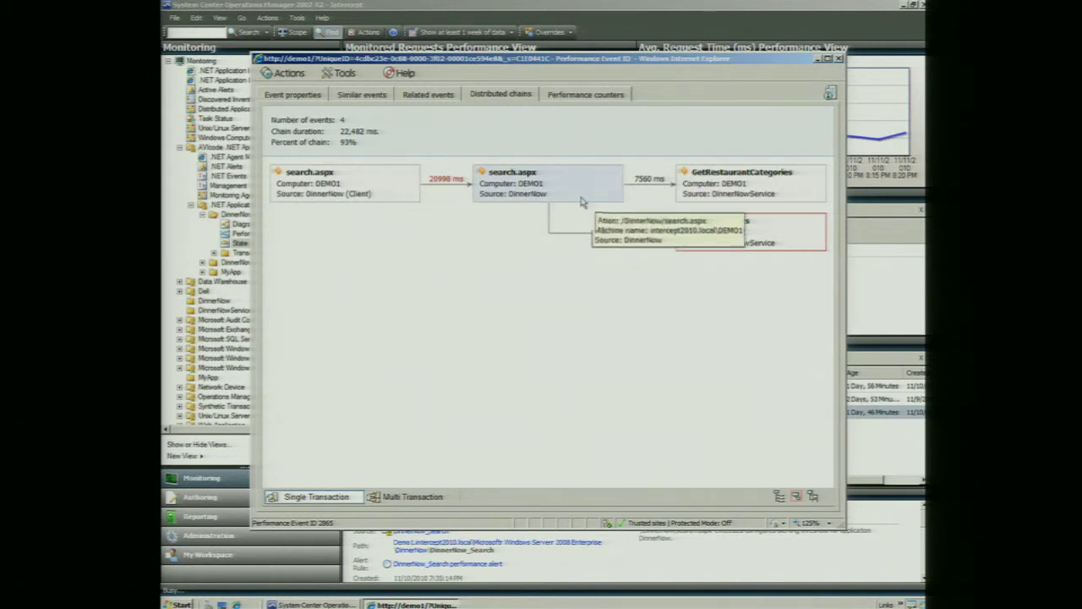
Open the GetMenuTypes event from the chain, expand its full stack and SQL call variables, and close both event windows and the alert.
double_click(761, 242)
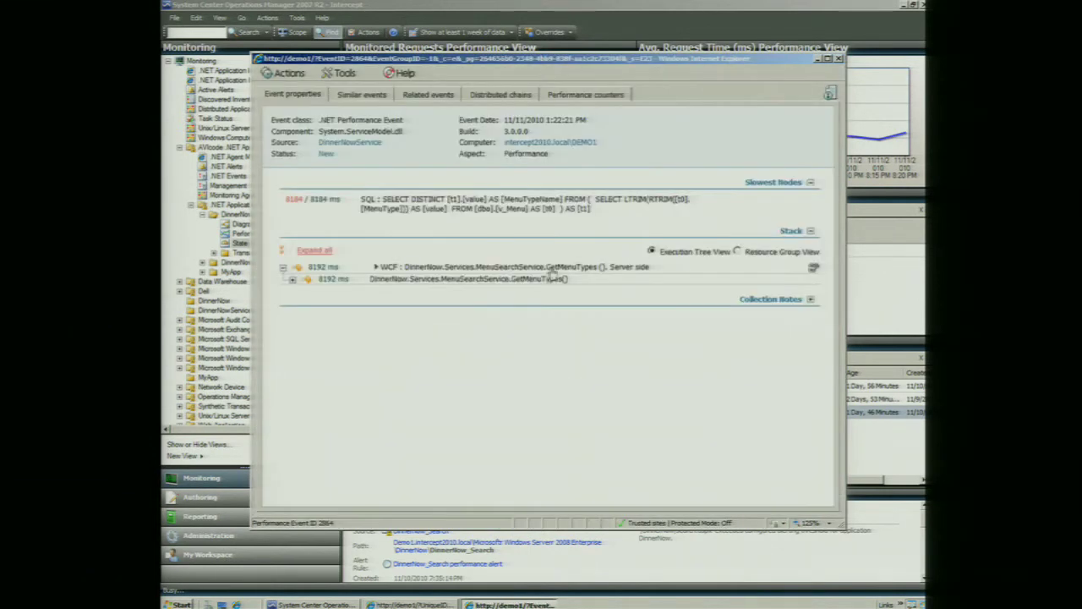
left_click(330, 250)
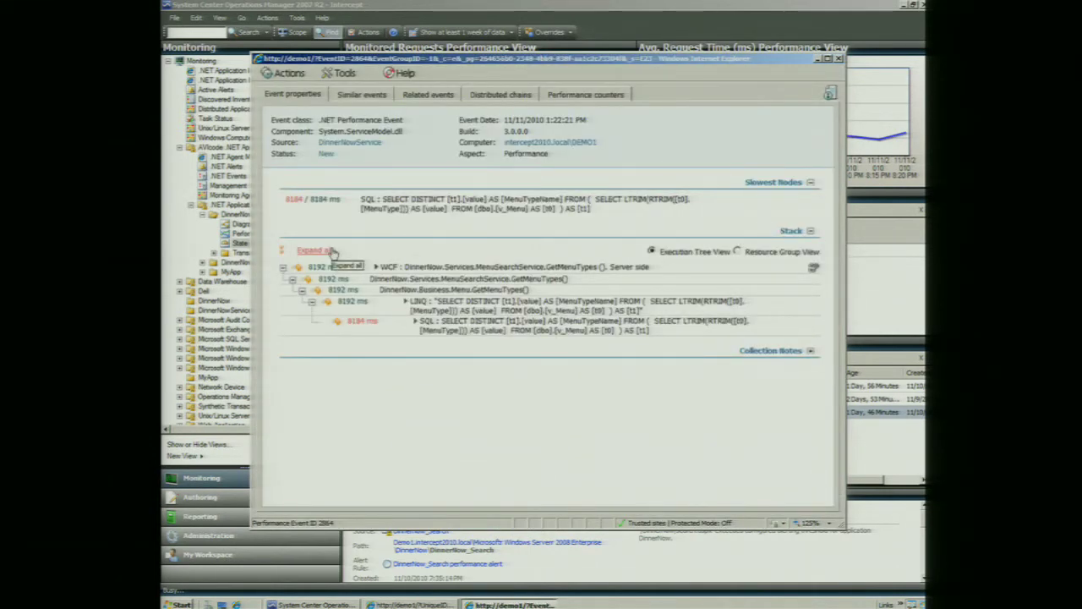
mouse_move(336, 268)
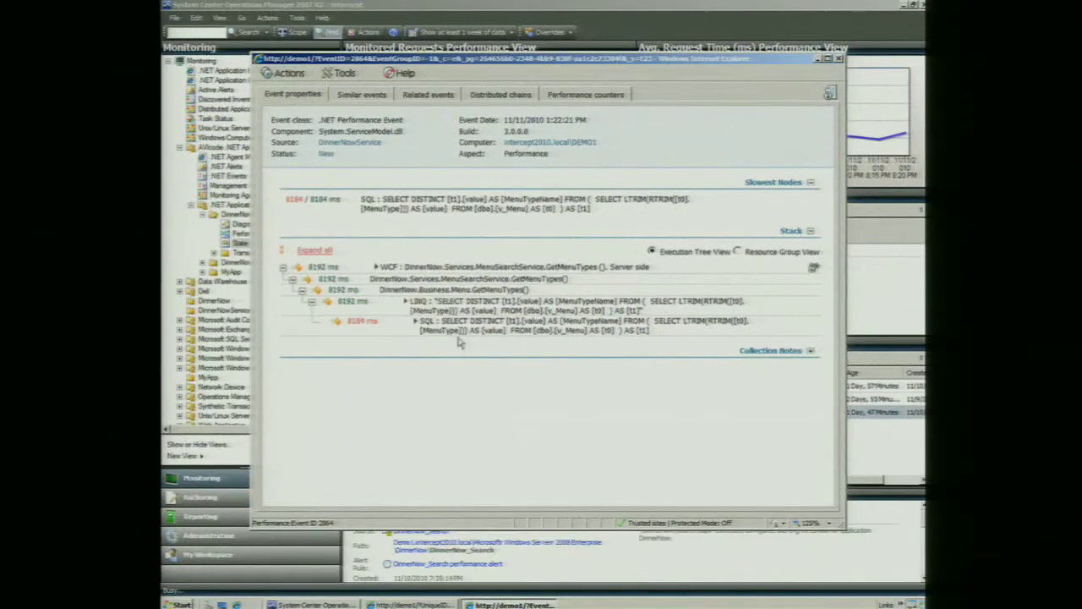
left_click(459, 334)
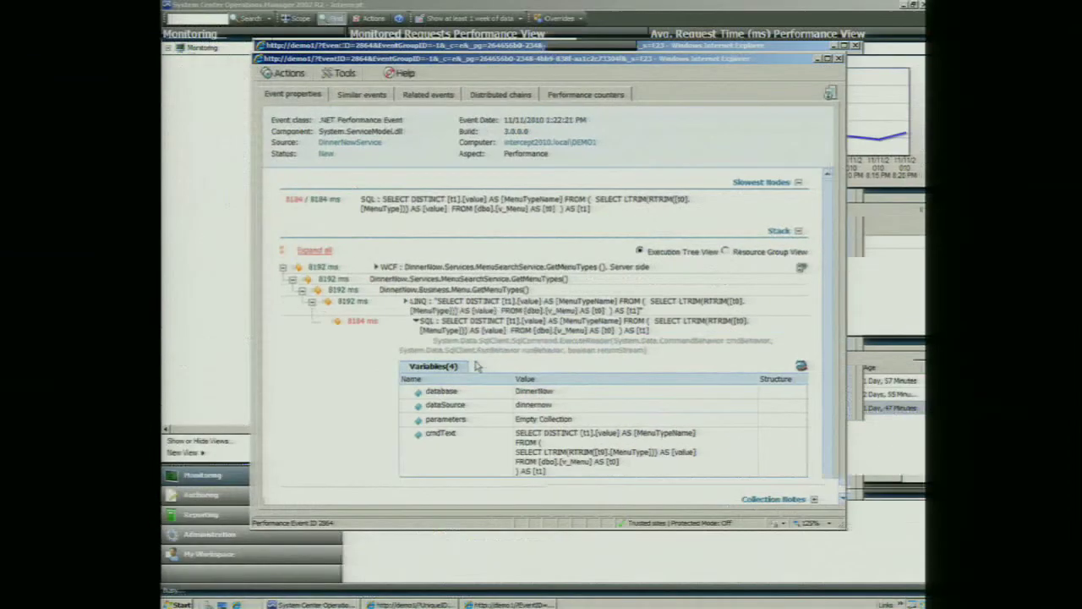
left_click(839, 60)
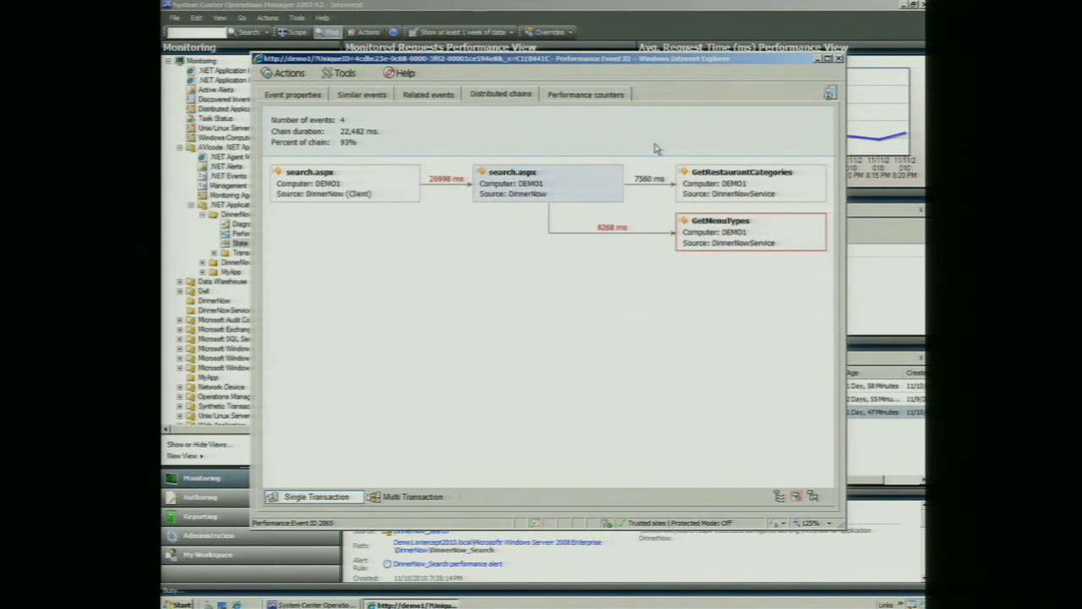
left_click(838, 59)
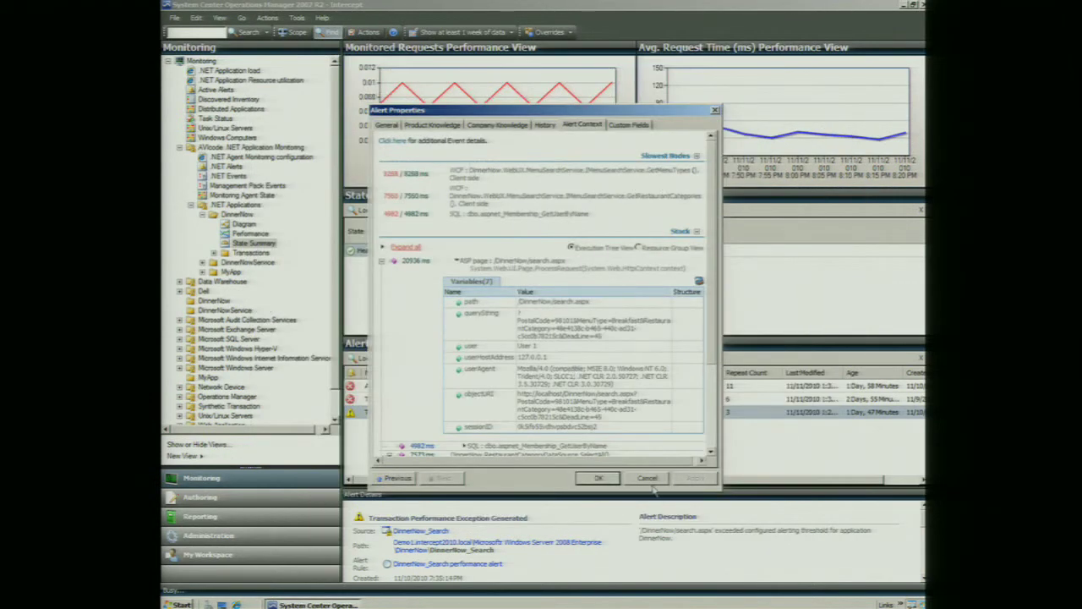
left_click(647, 479)
Collapse the DinnerNow folder and show MyApp's State Summary view with the details of its monitored application.
left_click(202, 214)
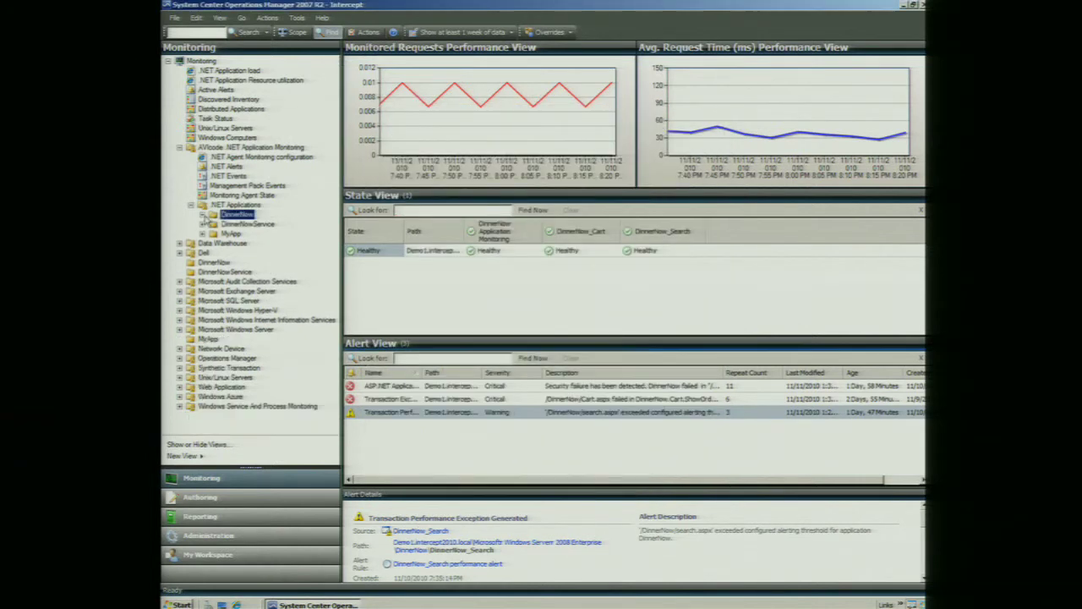
left_click(203, 233)
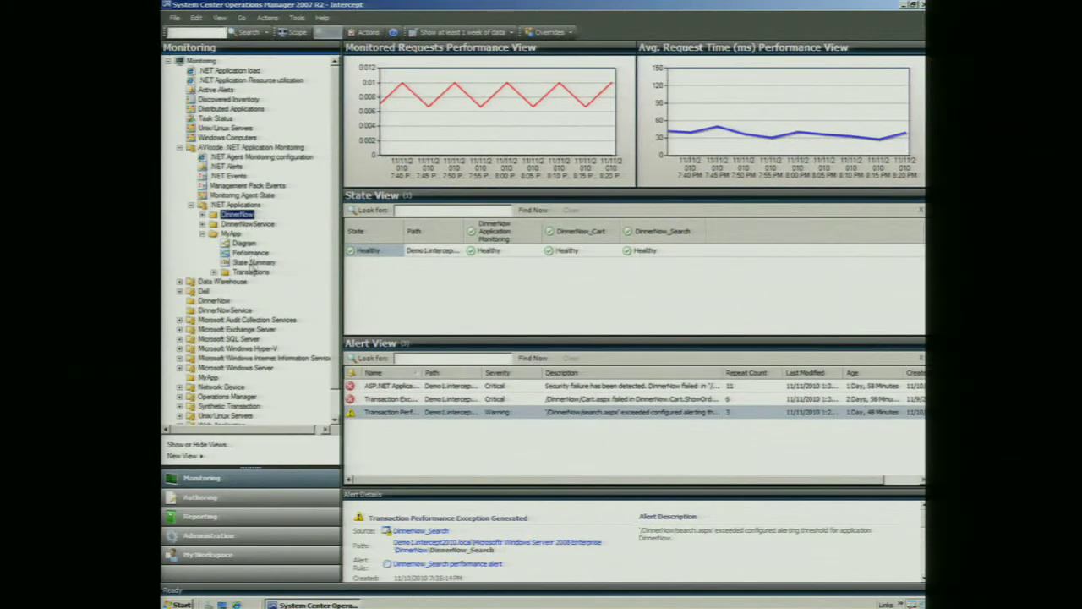
left_click(342, 328)
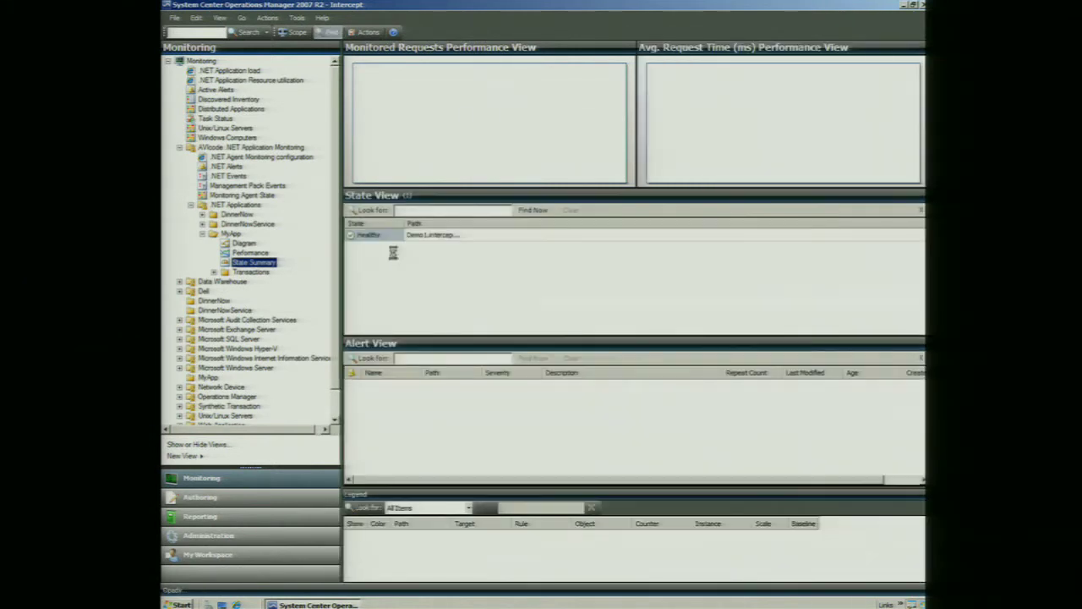
left_click(446, 236)
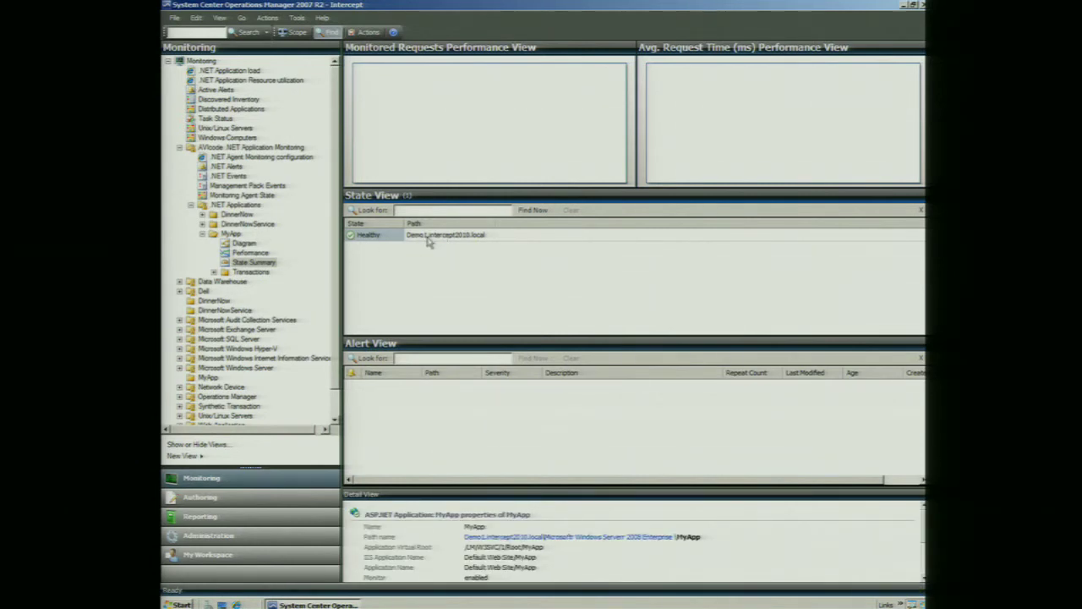
Show the Monitoring Agent State view, examine the Enterprise .NET Monitoring Agent in Health Explorer, and close it.
left_click(230, 195)
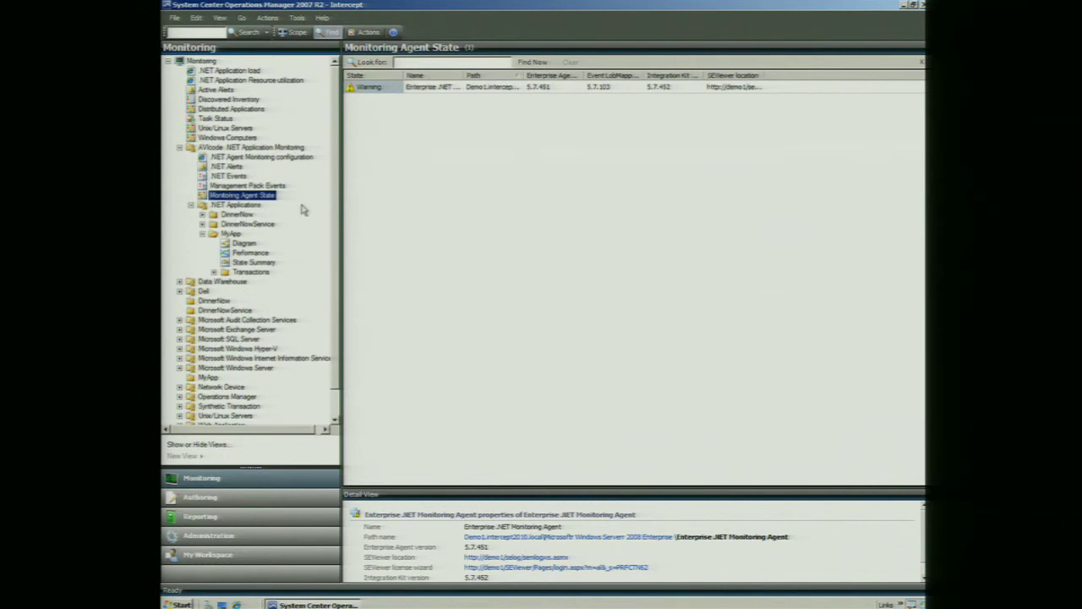
double_click(357, 88)
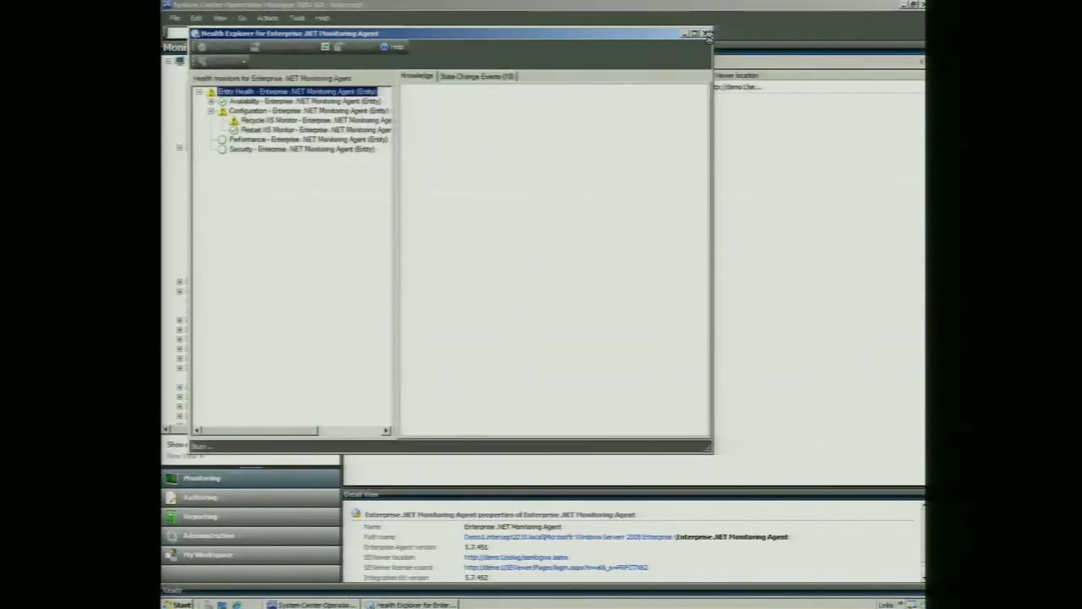
left_click(708, 33)
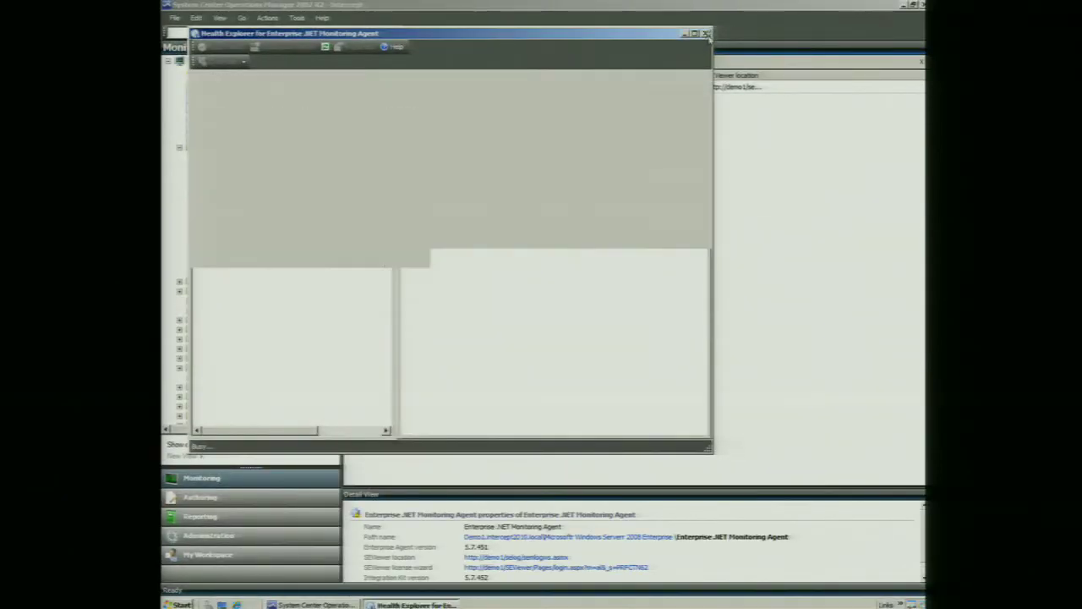
Run the Recycle Application Pools task on the Enterprise .NET Monitoring Agent with the predefined Run As account and close the task status.
left_click(267, 17)
mouse_move(381, 51)
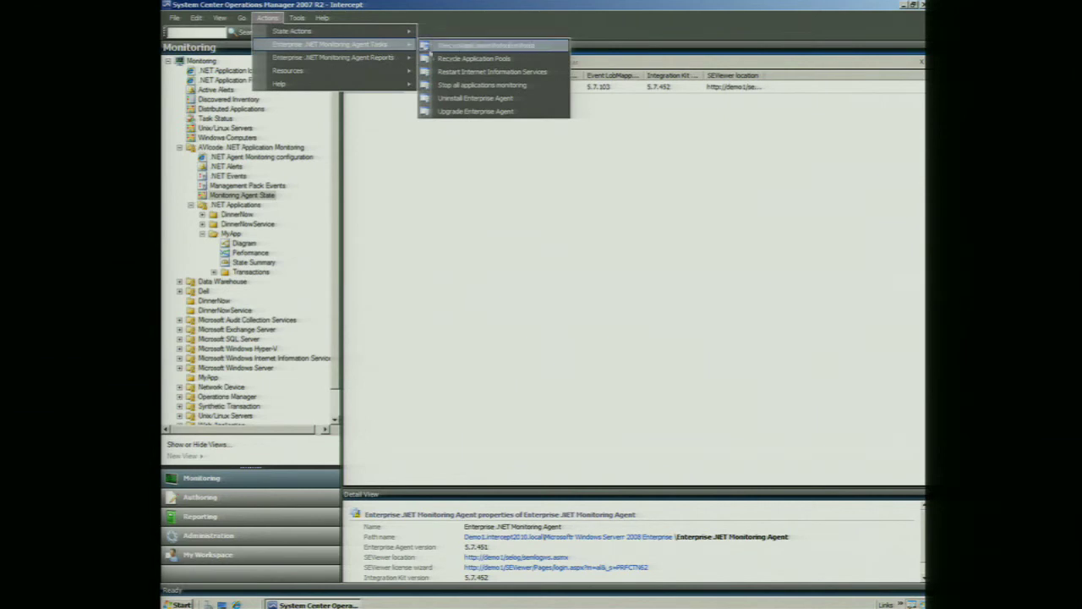
left_click(463, 66)
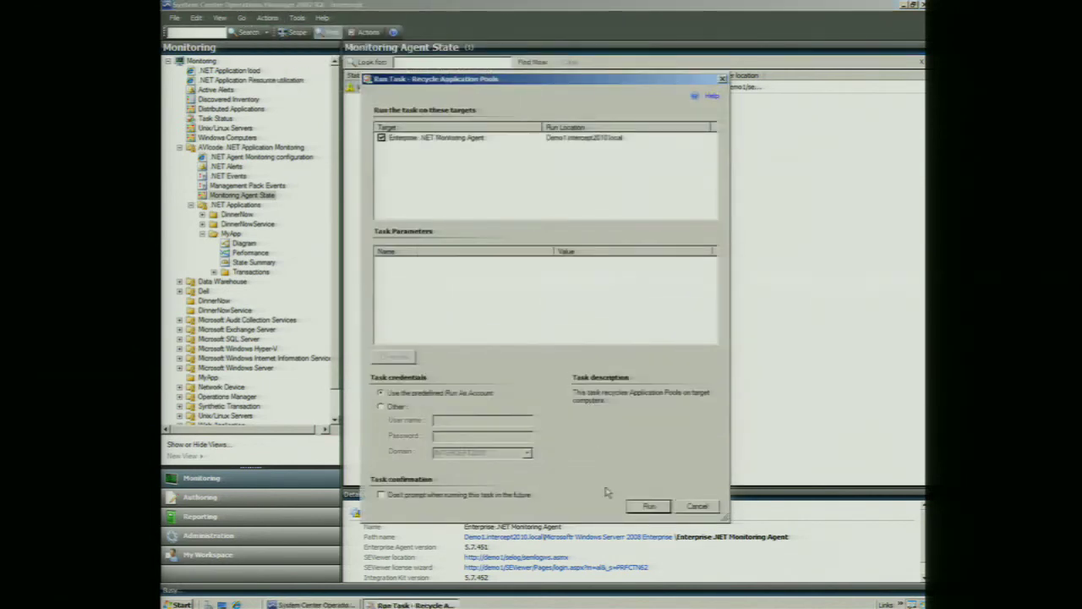
left_click(646, 505)
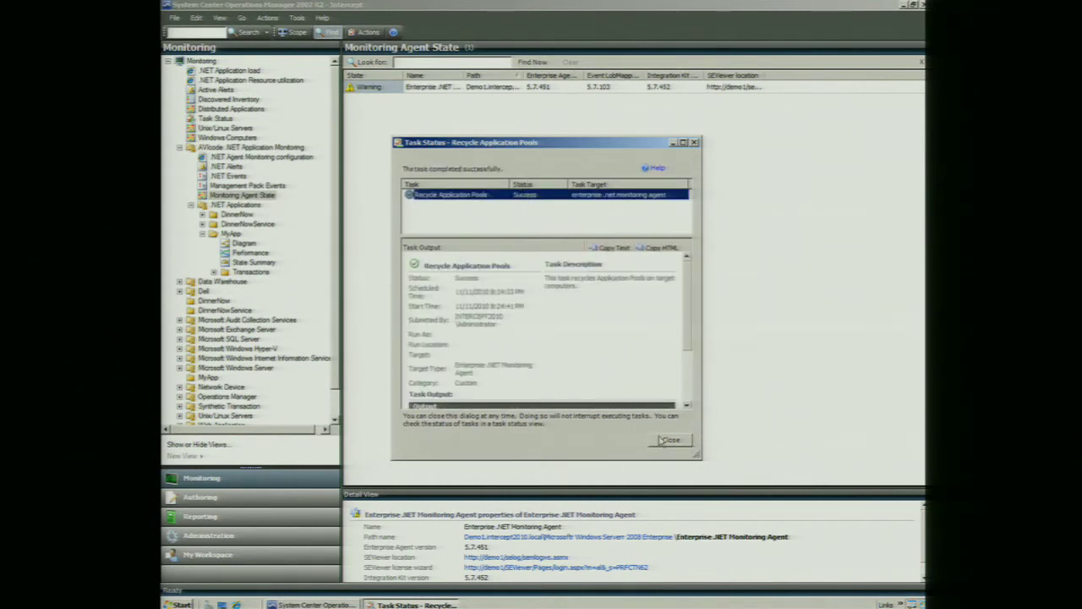
left_click(670, 440)
Open MyApp in Internet Explorer from the Links shortcuts and calculate 100 divided by 10.
left_click(909, 604)
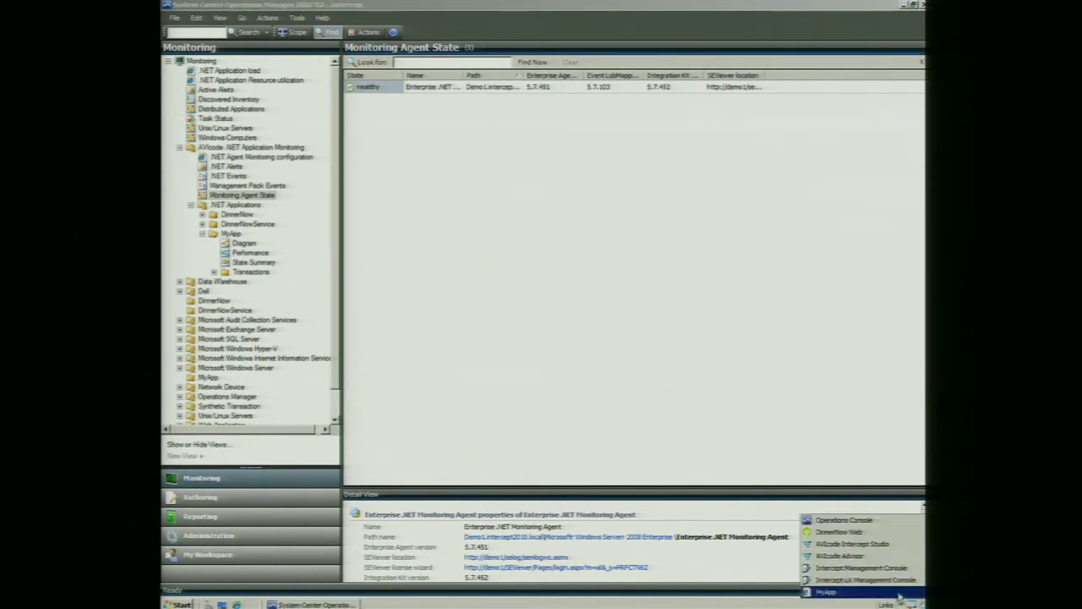
left_click(895, 590)
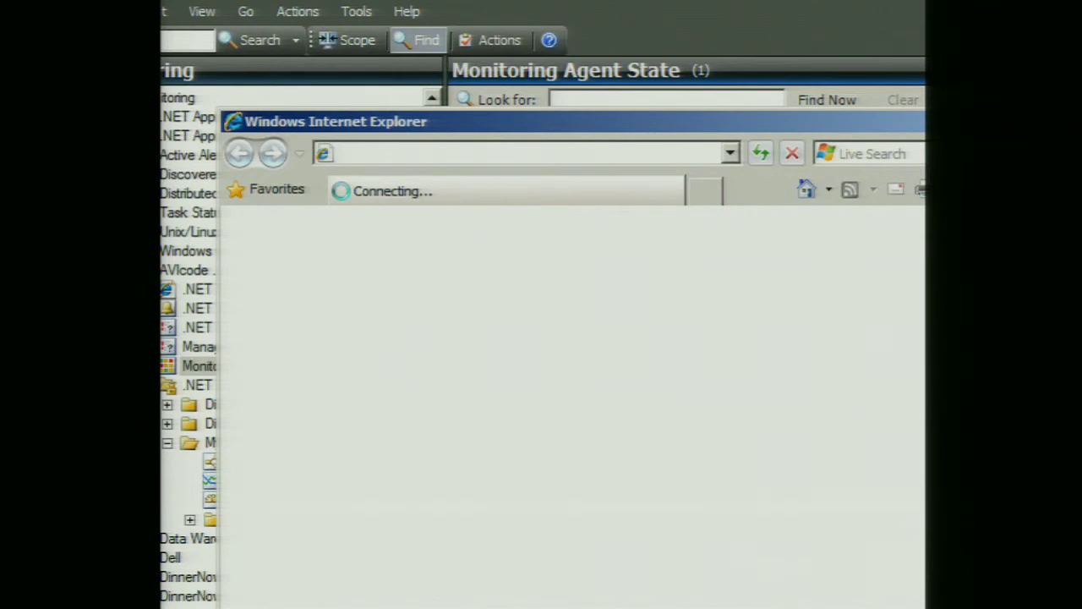
left_click(328, 162)
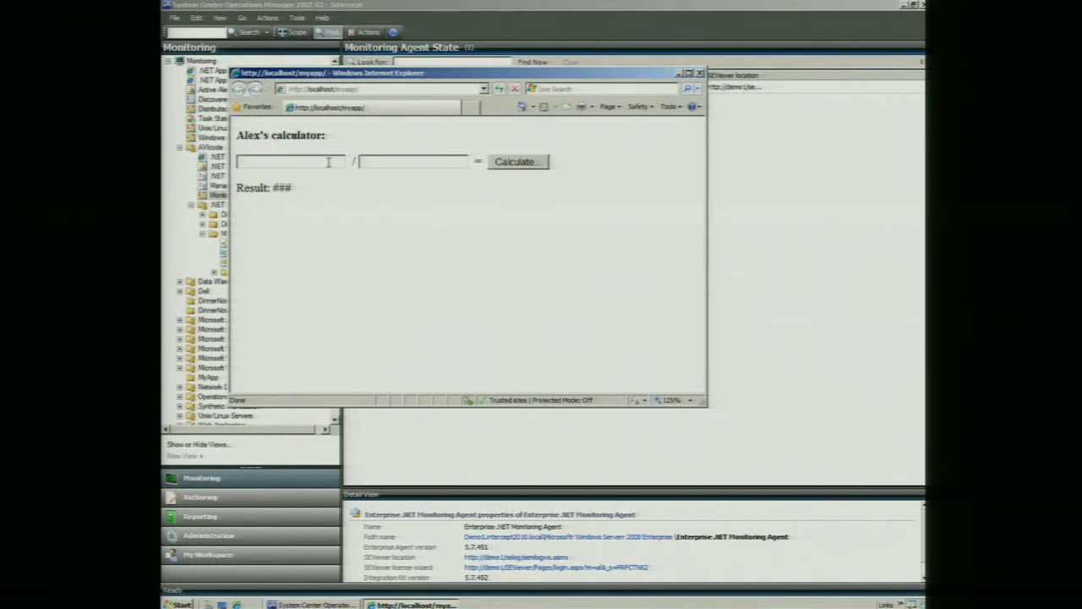
type("100")
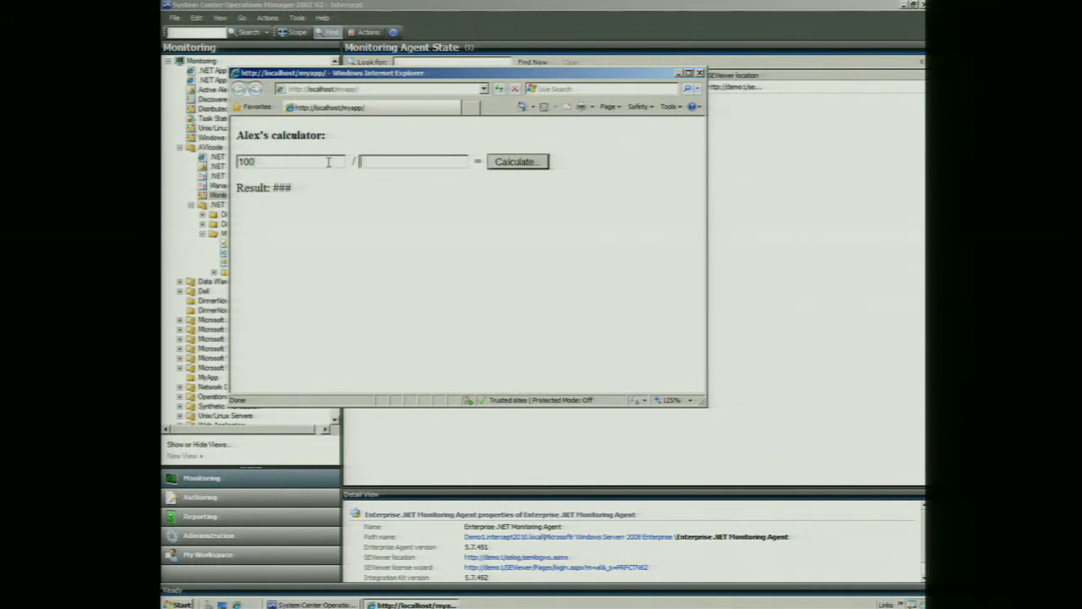
type("10")
left_click(544, 163)
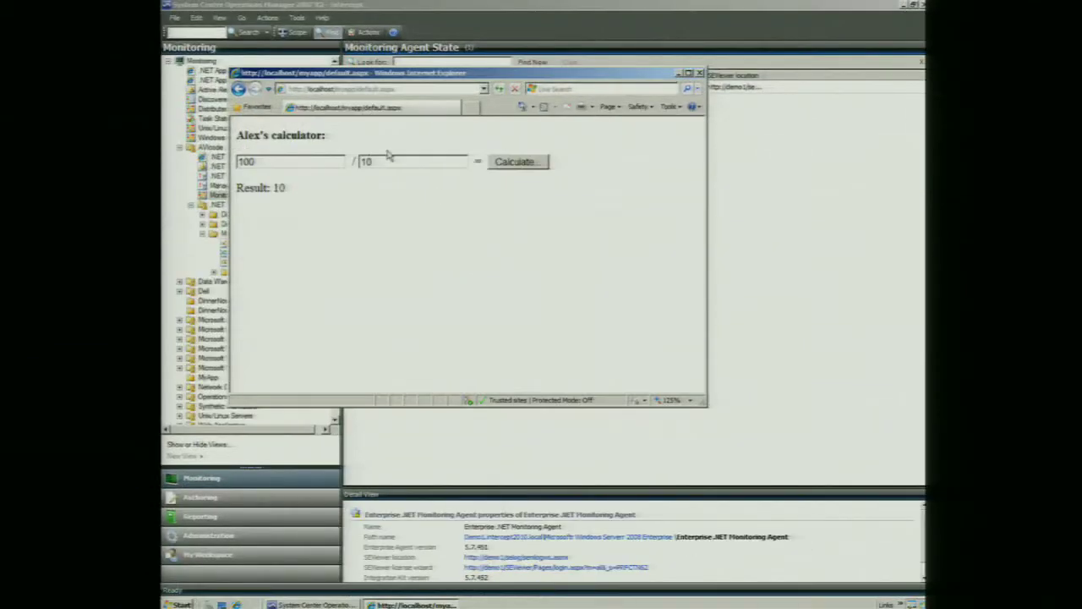
left_click(500, 246)
Change the divisor to 0, run the calculation in MyApp, and close the browser window.
double_click(388, 158)
type("0")
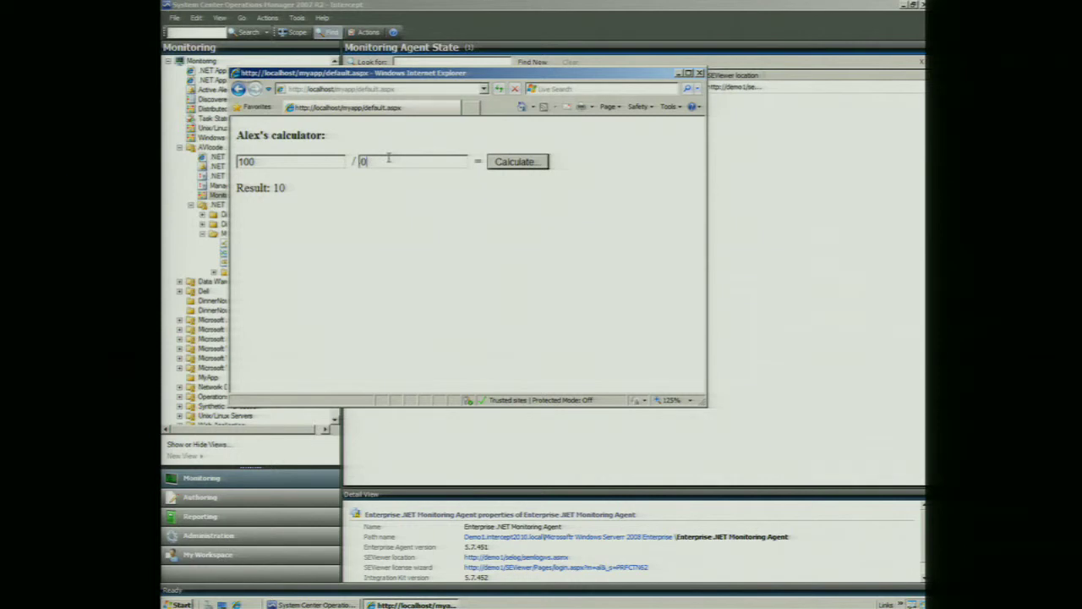
left_click(511, 162)
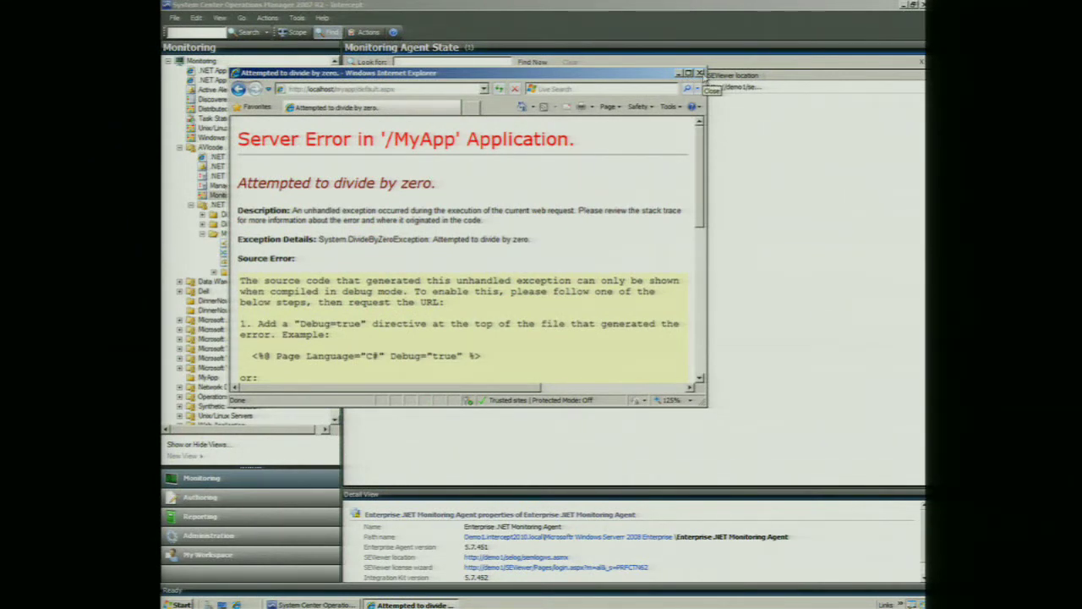
left_click(699, 75)
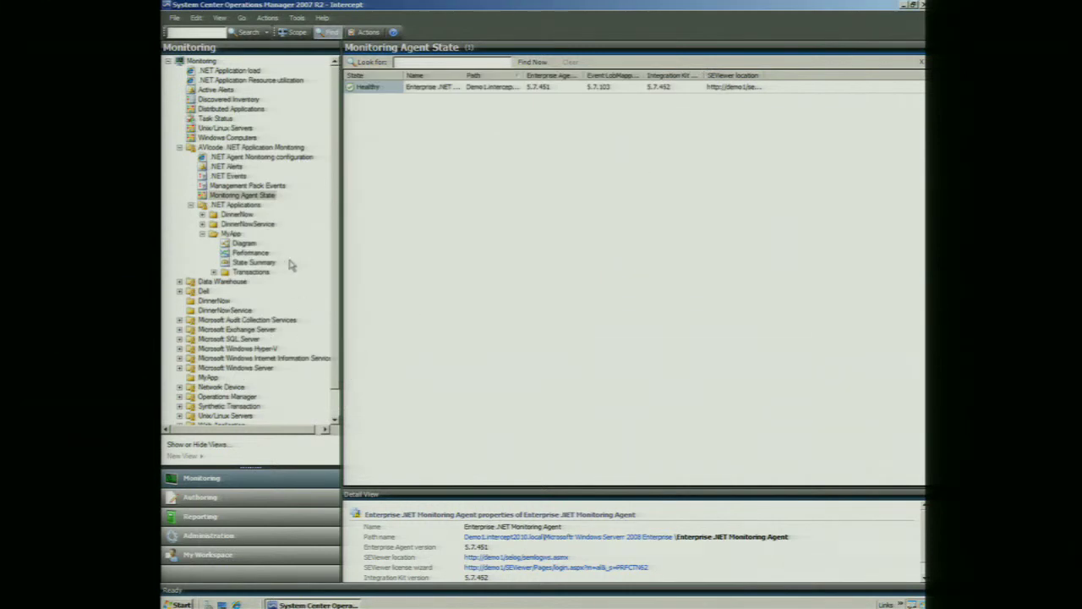
Show MyApp's State Summary view and refresh its Alert View.
left_click(266, 264)
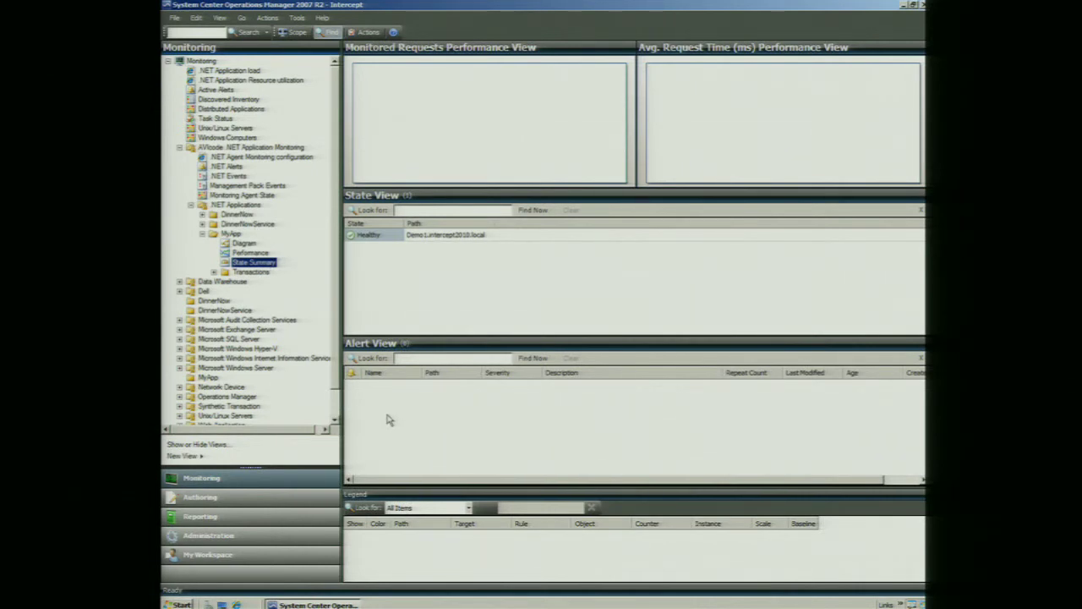
right_click(387, 420)
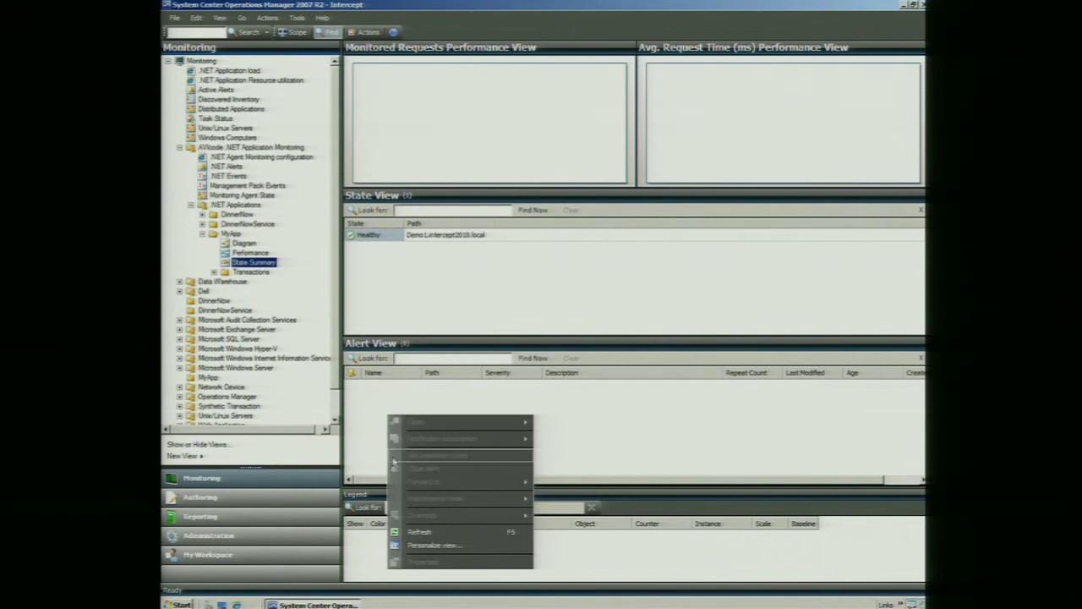
left_click(446, 533)
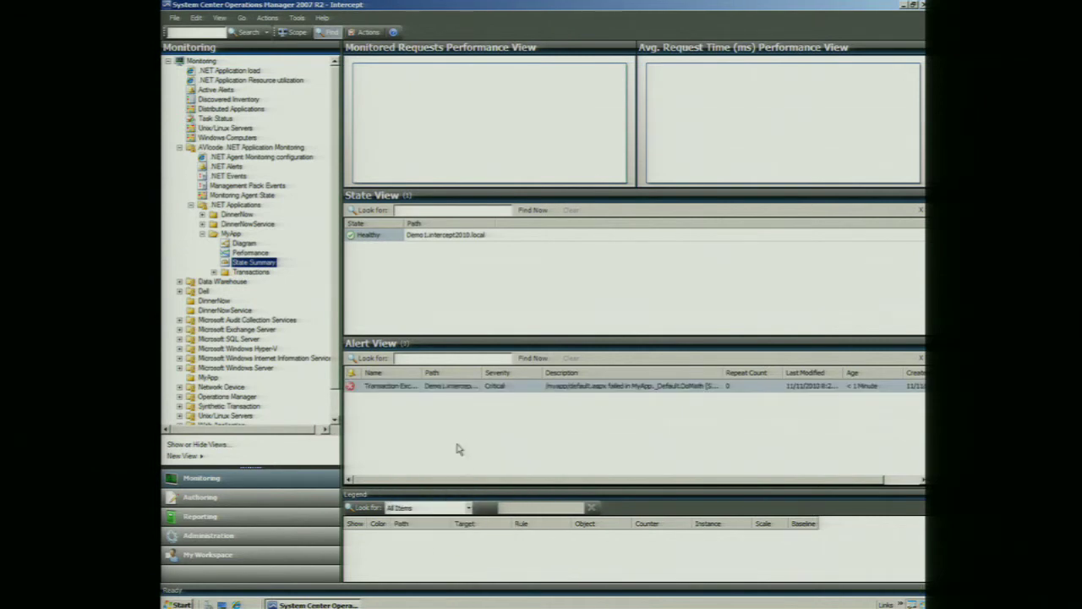
Open the MyApp transaction exception alert, examine its Alert Context with the System.DivideByZeroException details expanded in the stack, and close the alert.
double_click(571, 387)
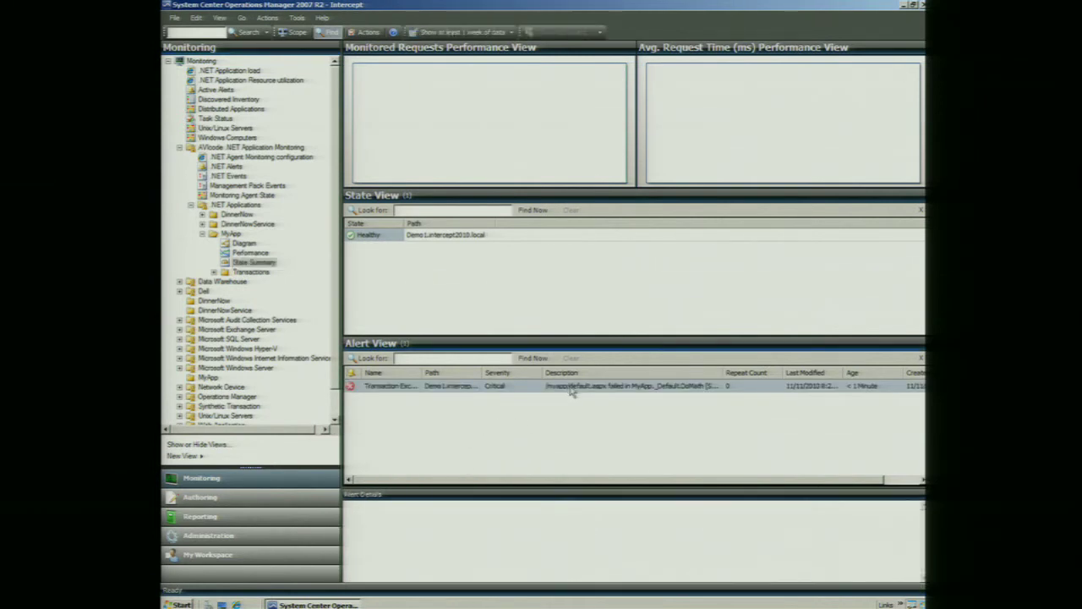
left_click(585, 127)
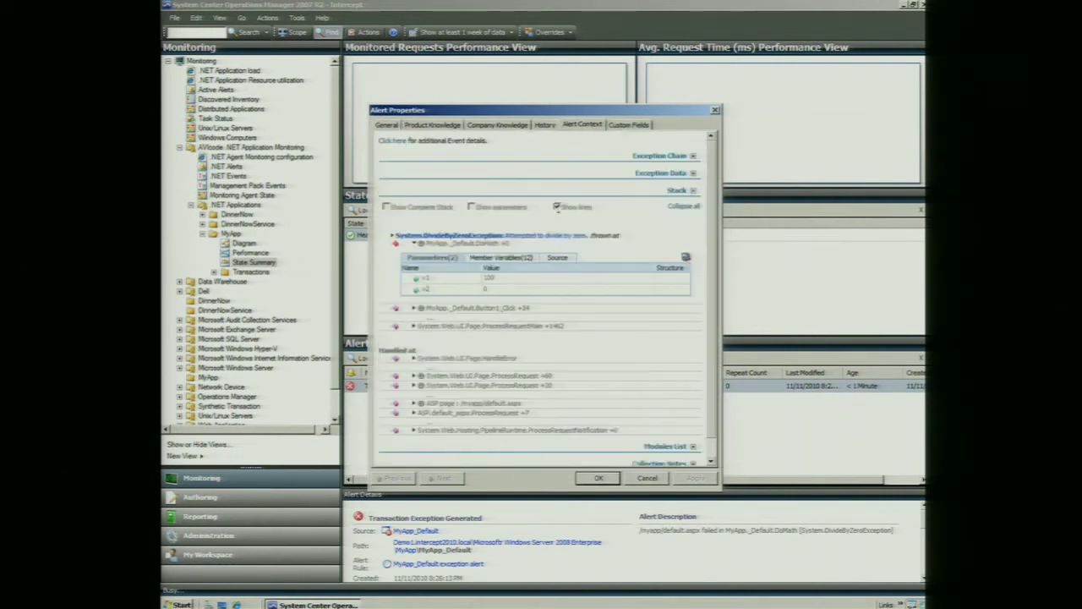
left_click(515, 238)
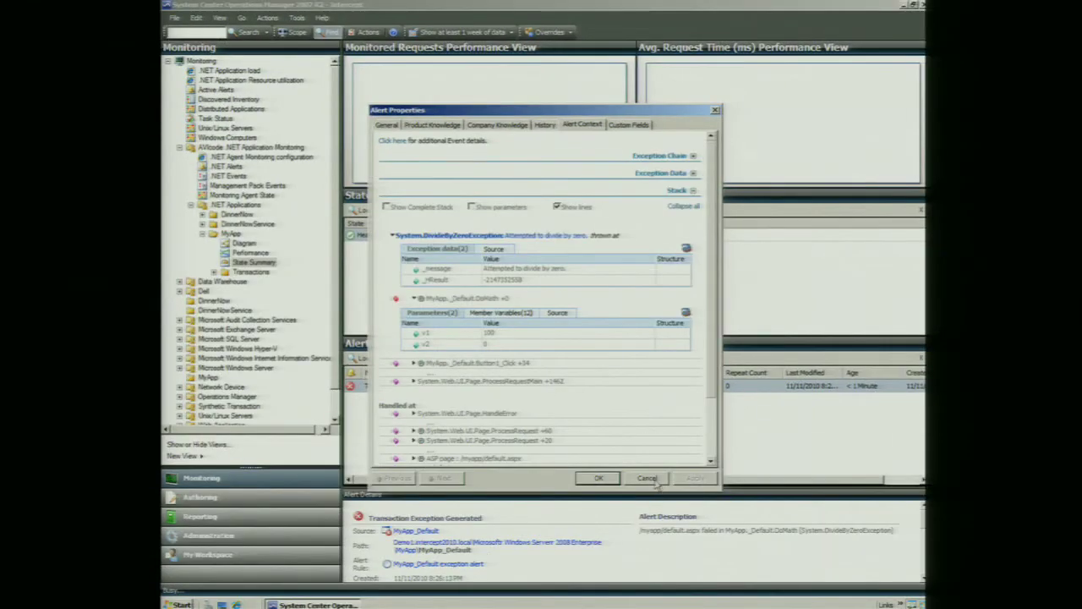
left_click(646, 479)
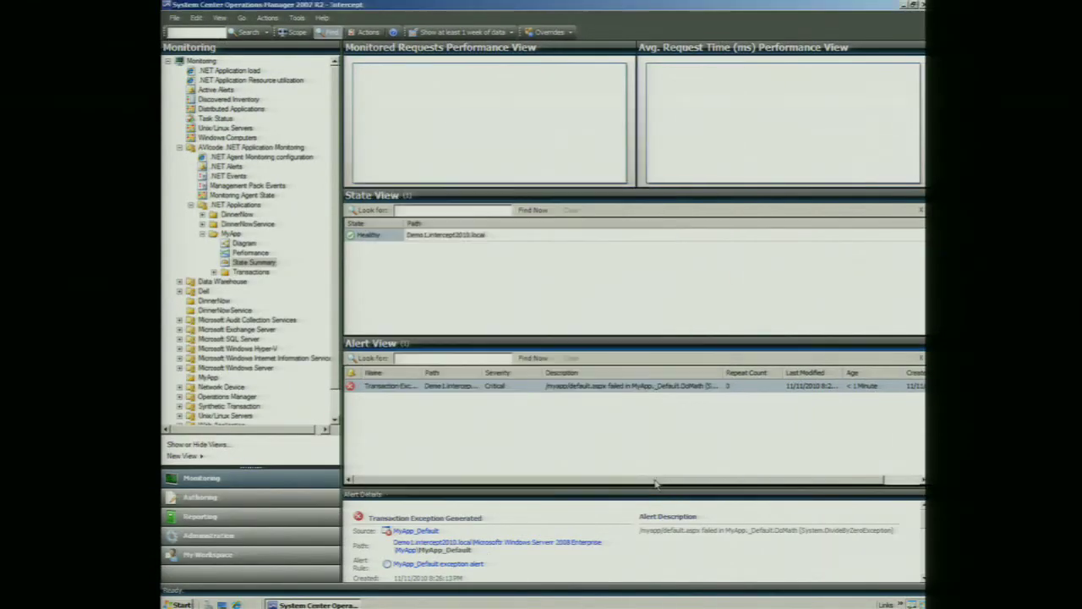